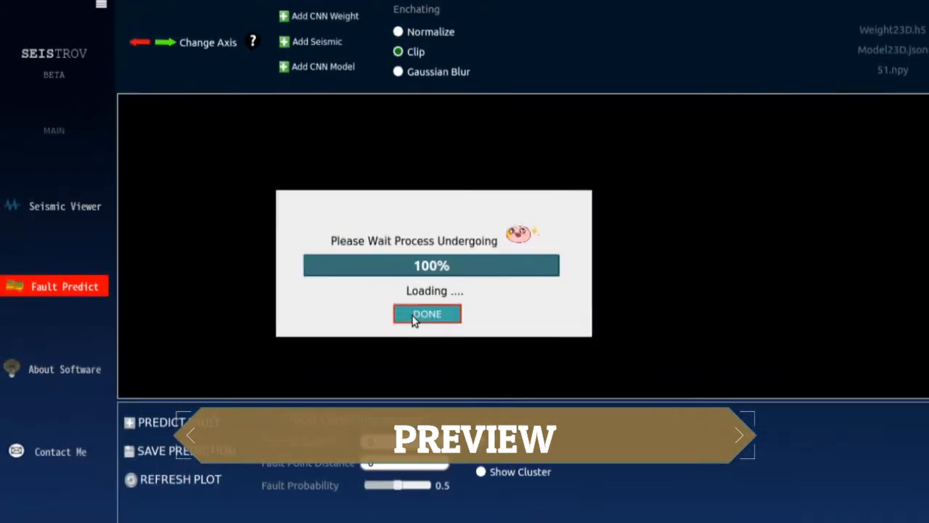
# - Display the finished fault prediction, set the fault probability threshold to 0.81, inspect the 3D model, and lower the threshold
pyautogui.click(412, 316)
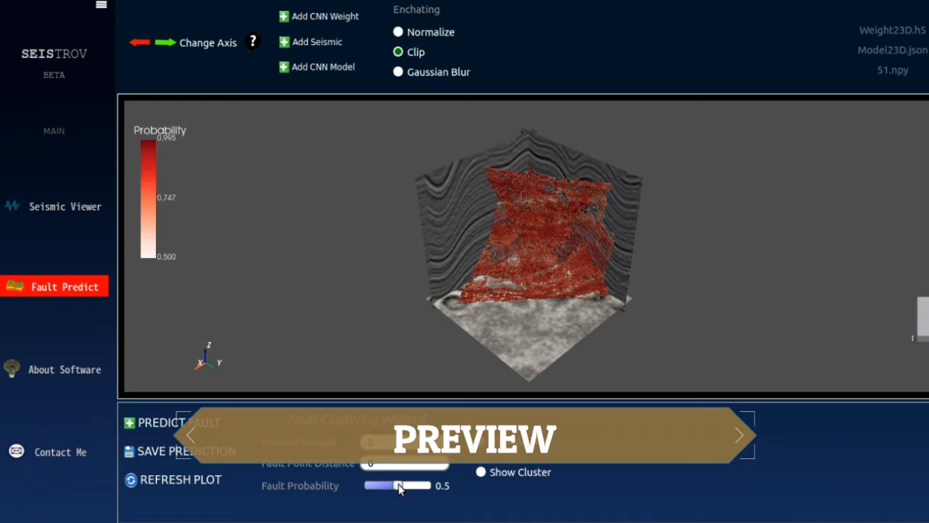
pyautogui.moveTo(398, 487); pyautogui.dragTo(412, 490)
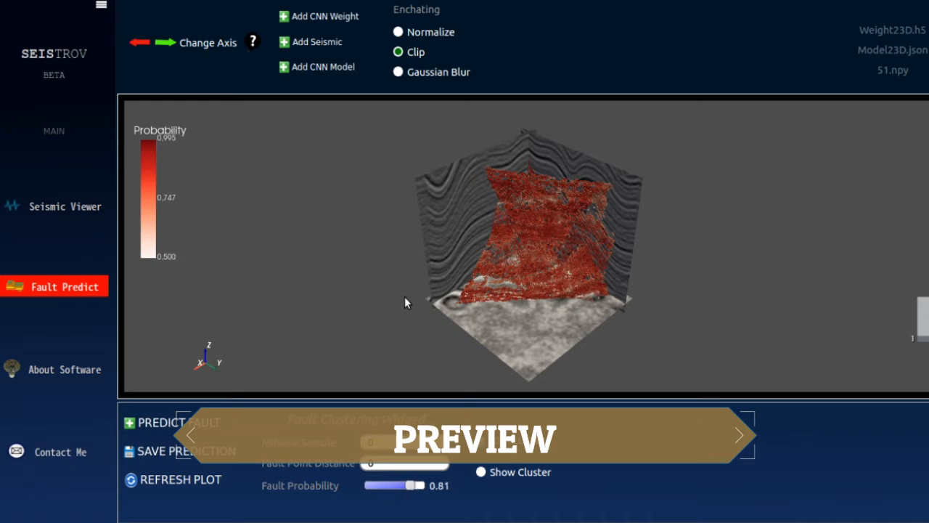
pyautogui.moveTo(404, 296); pyautogui.dragTo(455, 331)
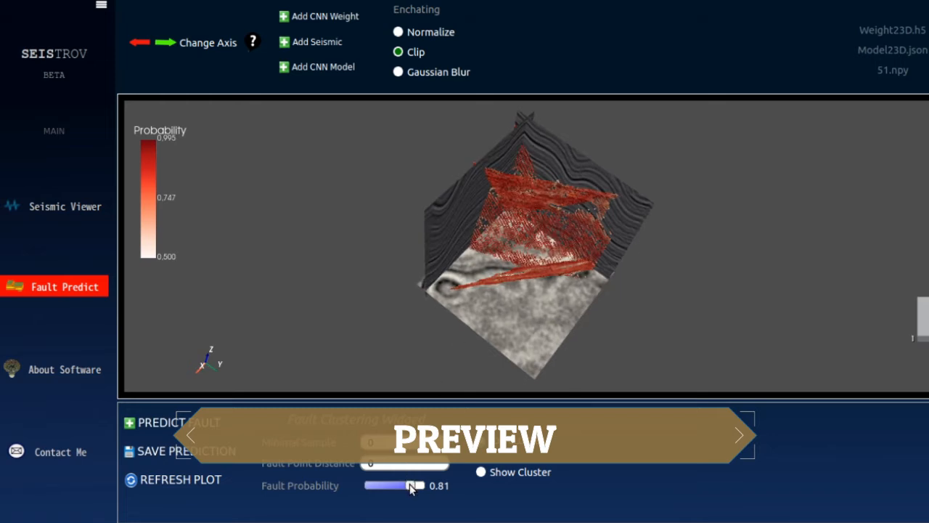
pyautogui.moveTo(410, 488); pyautogui.dragTo(388, 490)
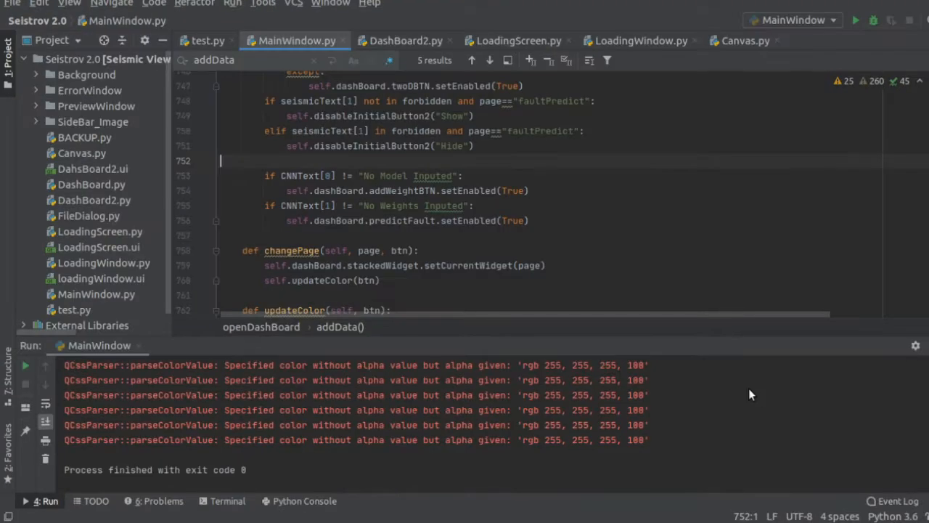
# - Run the MainWindow script to launch Seistrov, and collapse and re-expand its sidebar twice
pyautogui.hotkey('shift', 'F10')
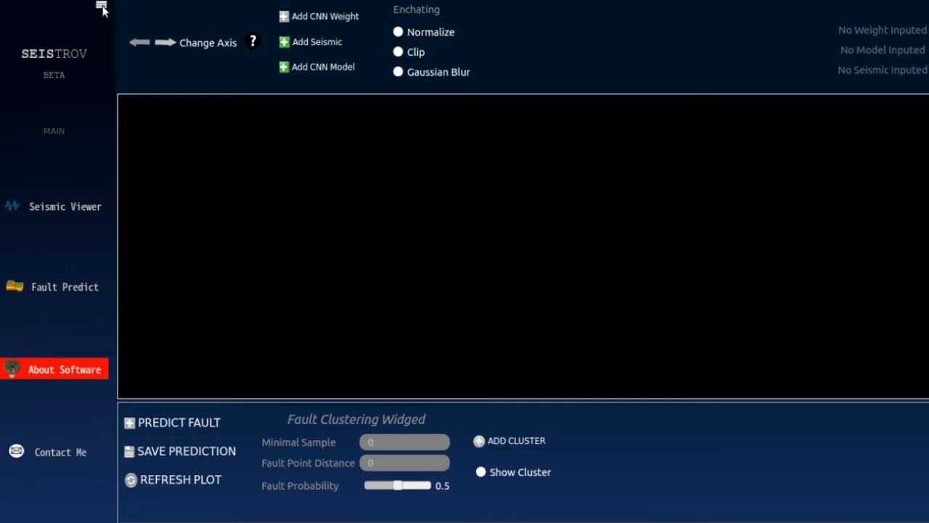
pyautogui.click(101, 7)
pyautogui.click(22, 14)
pyautogui.click(101, 13)
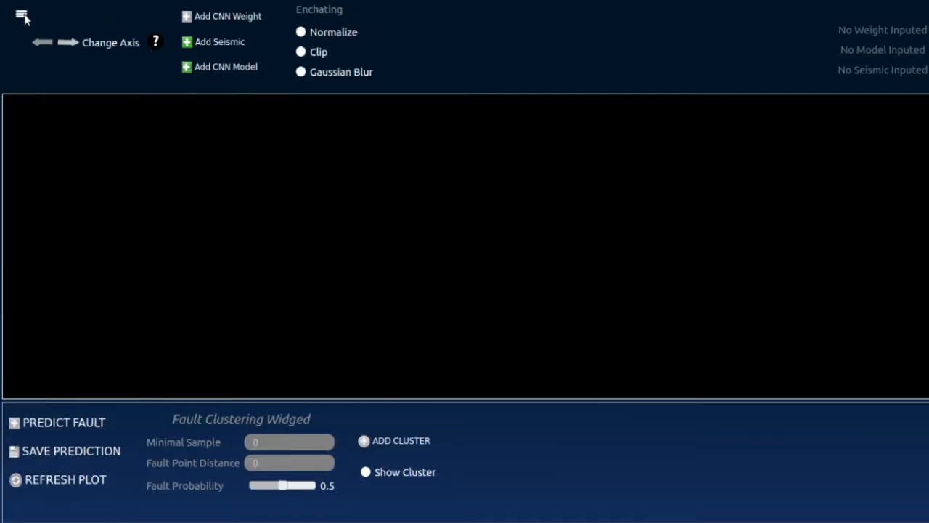
pyautogui.click(24, 14)
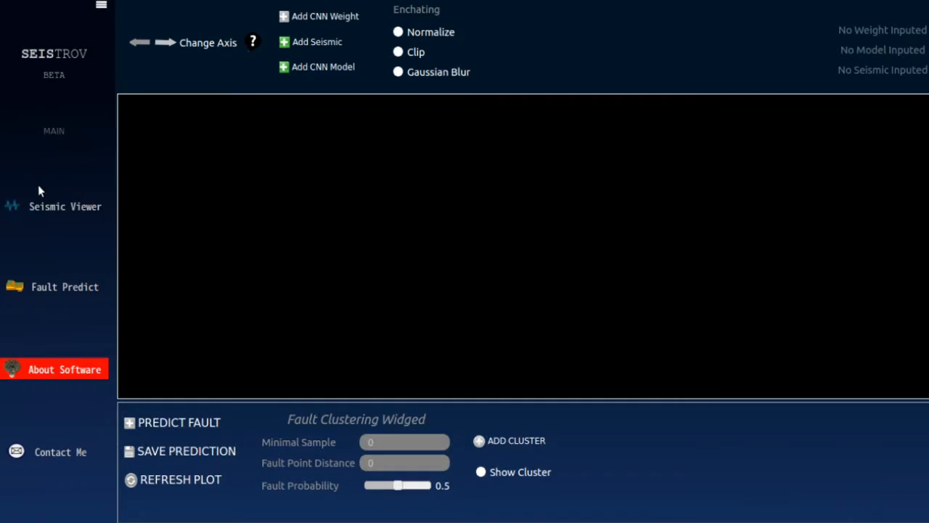
# - Look through the Seismic Viewer, Contact Me and About Software pages and return to the Fault Predict page
pyautogui.click(42, 208)
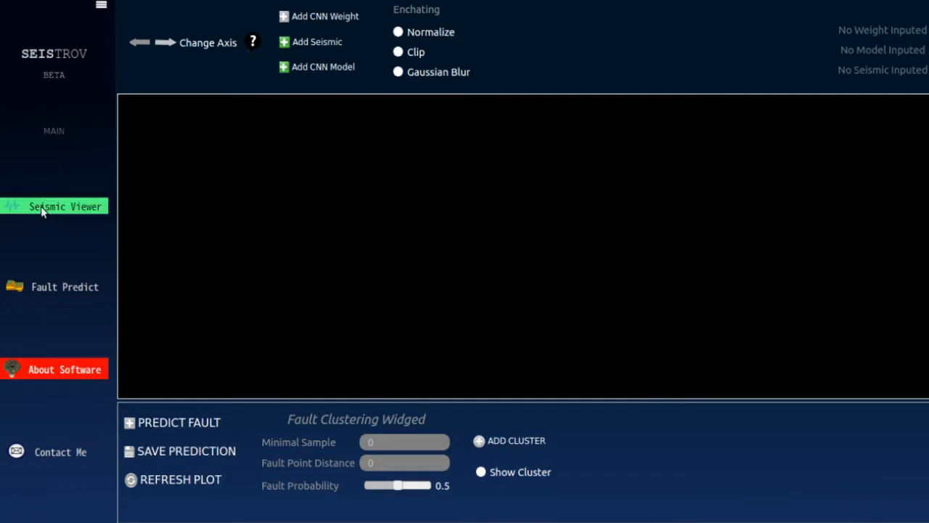
pyautogui.click(53, 287)
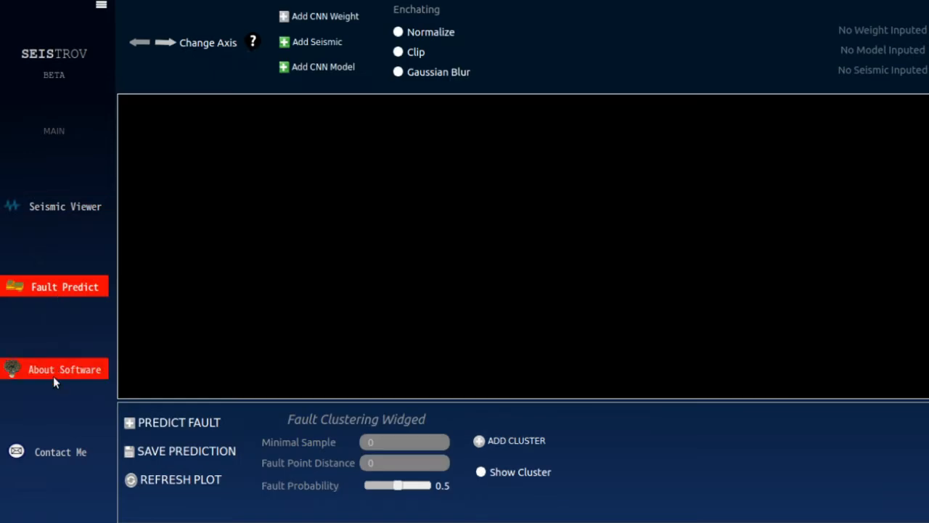
pyautogui.click(55, 376)
pyautogui.click(58, 446)
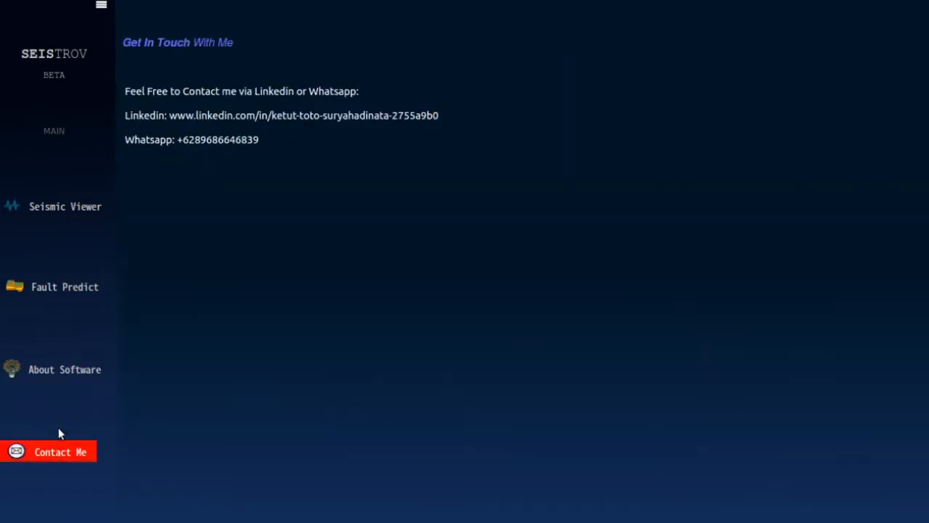
pyautogui.click(38, 369)
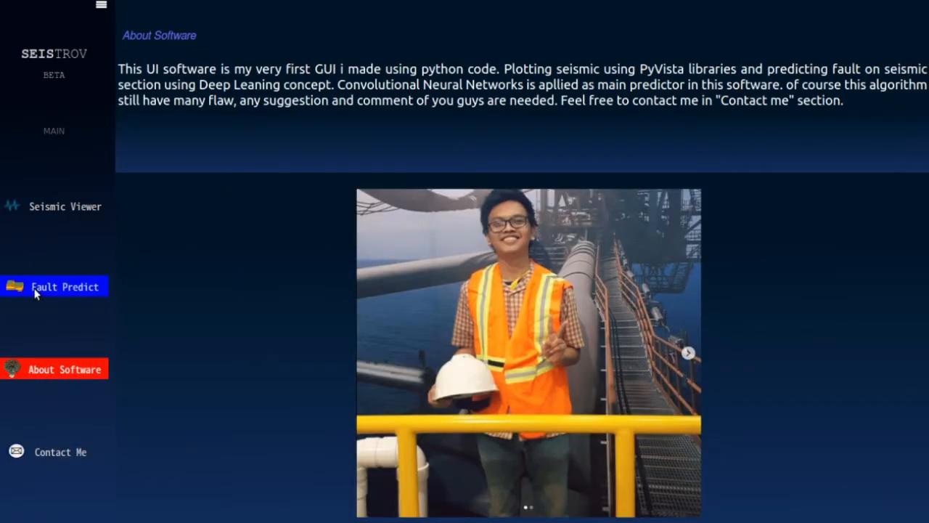
pyautogui.click(35, 290)
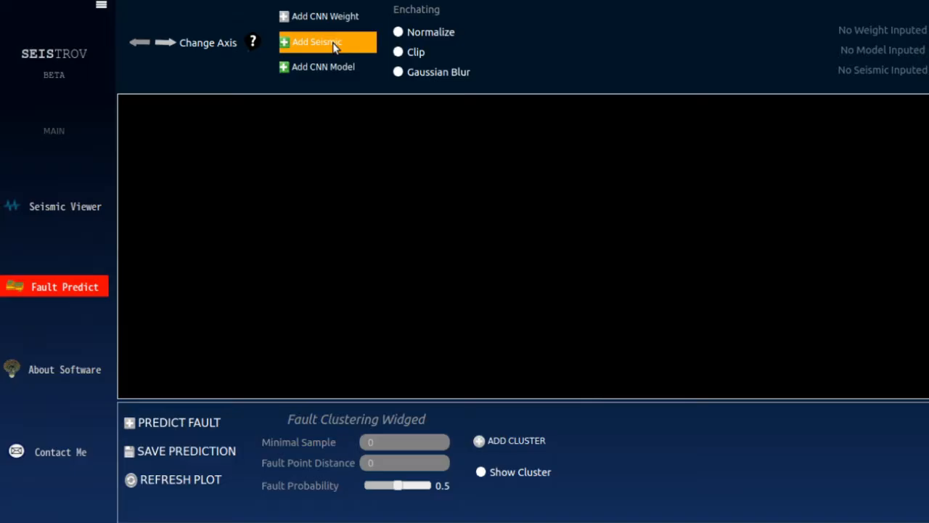
# - Start adding seismic data and browse to the Seismic folder inside the Fault folder
pyautogui.click(334, 46)
pyautogui.click(42, 56)
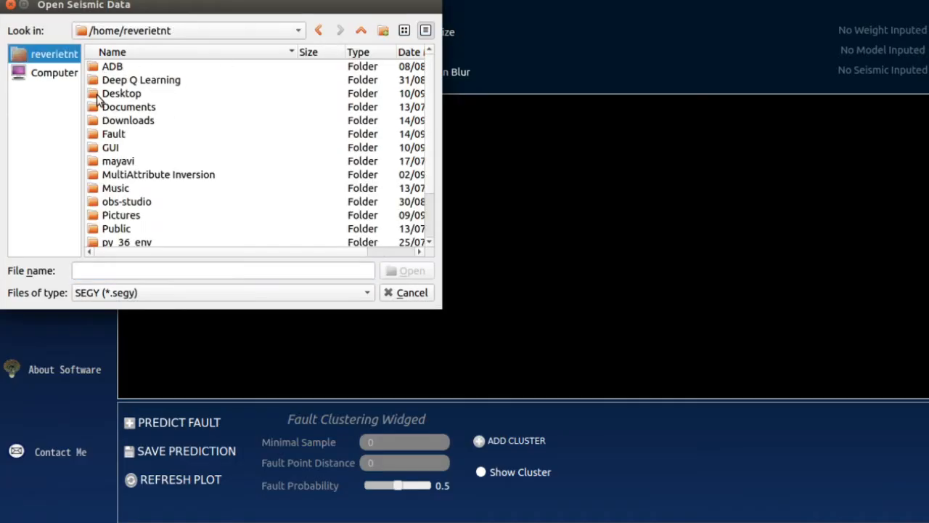
pyautogui.click(130, 133)
pyautogui.doubleClick(131, 132)
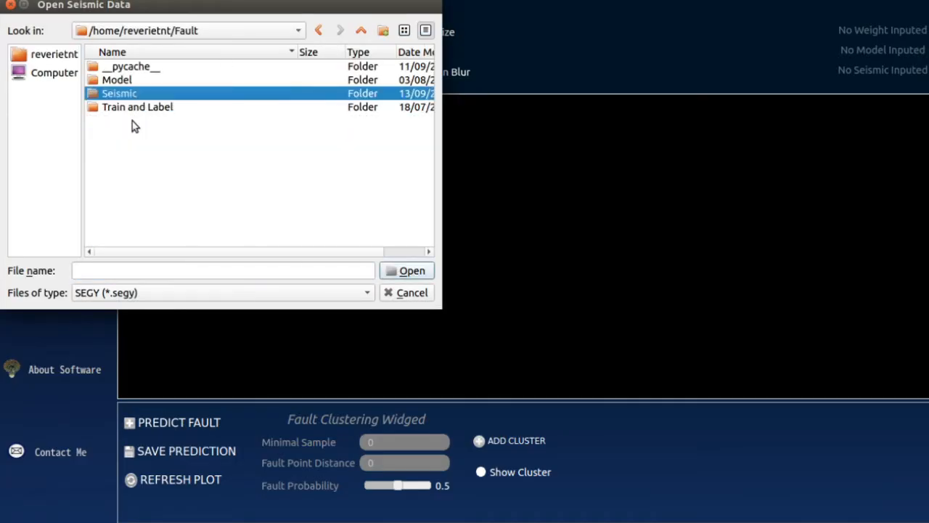
pyautogui.press('Return')
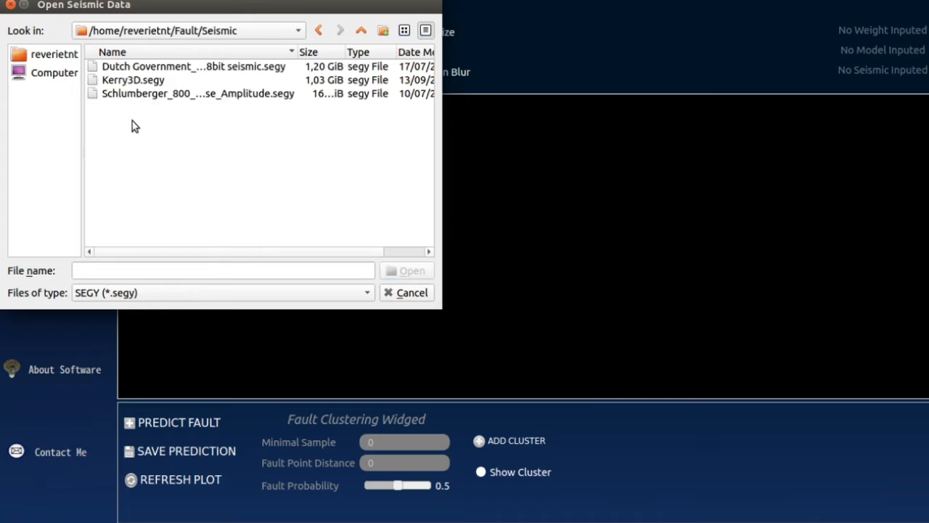
# - List the SGY files and select LINE_NS_PERIHAKA_700.SGY, but load 51.npy as the seismic data
pyautogui.scroll(-1, 125, 296)
pyautogui.click(125, 296)
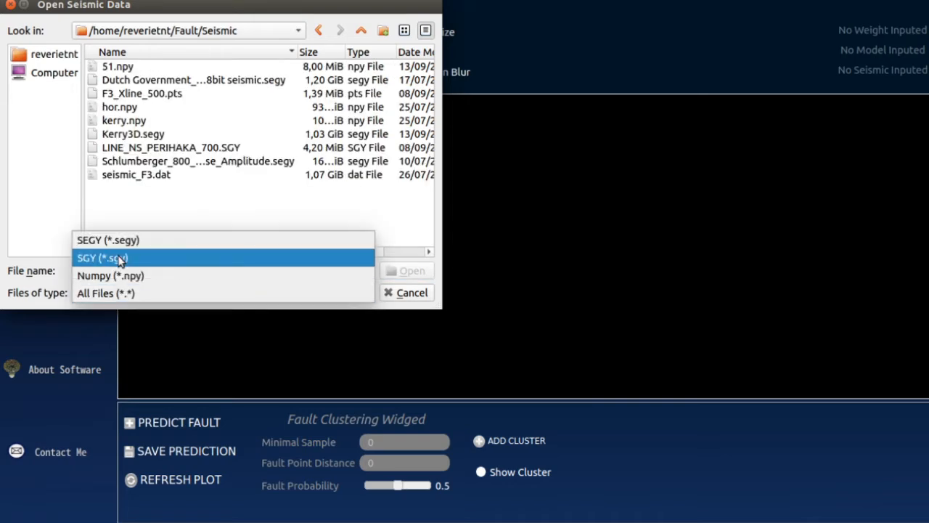
pyautogui.click(125, 258)
pyautogui.click(123, 70)
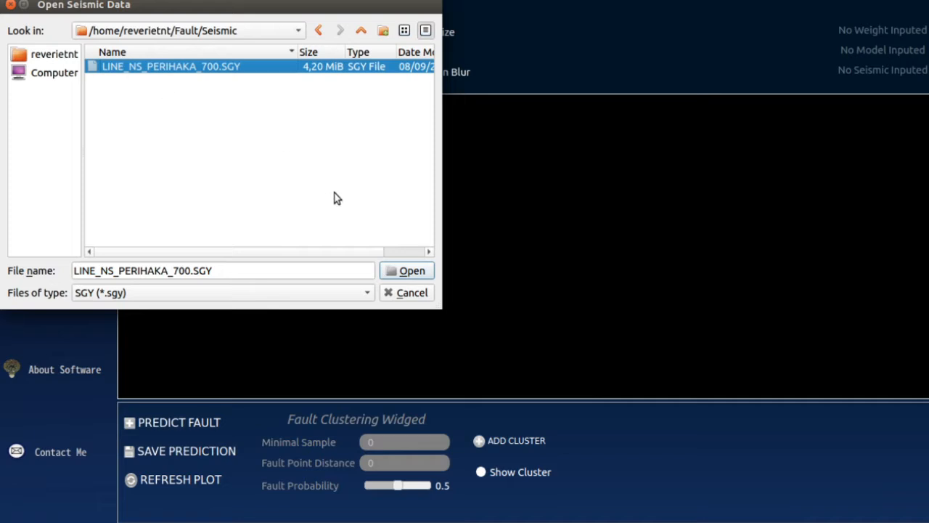
pyautogui.press('Return')
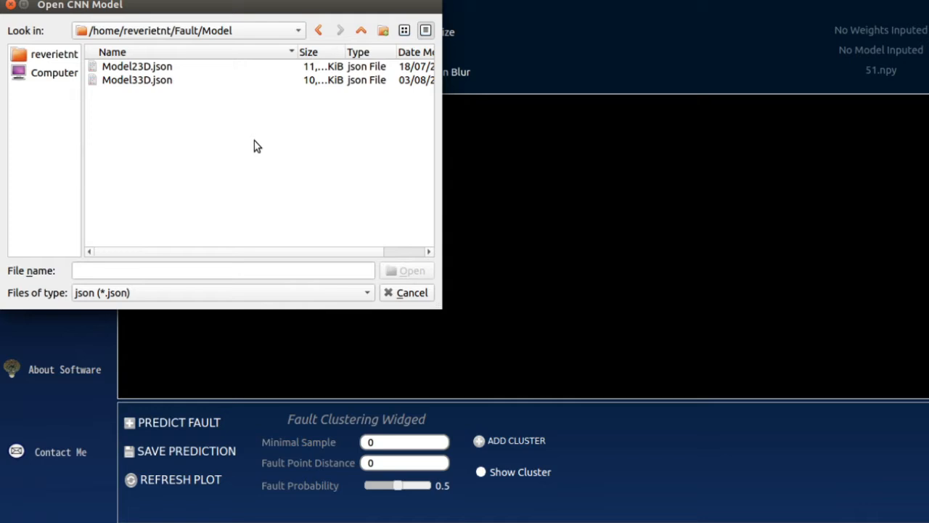
# - Load Model23D.json as the CNN model and Weight23D.h5 as its weights
pyautogui.press('Down')
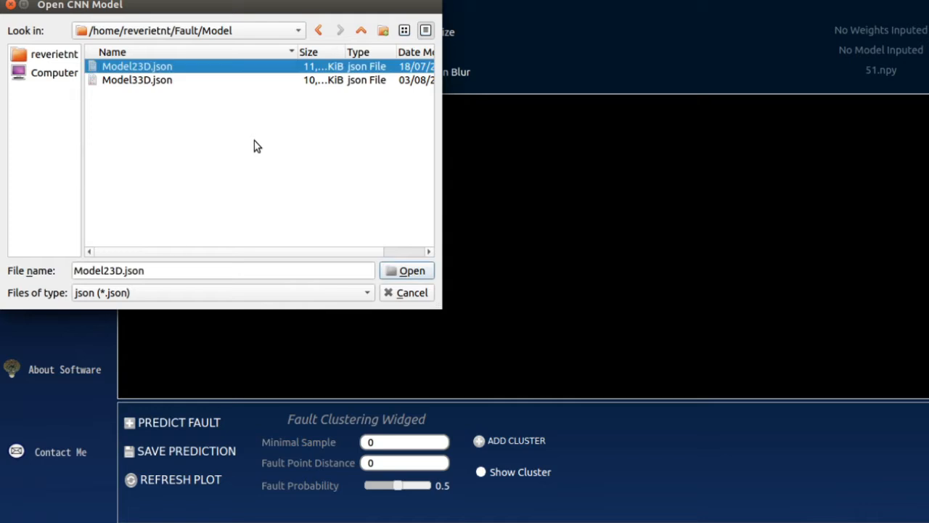
pyautogui.press('Return')
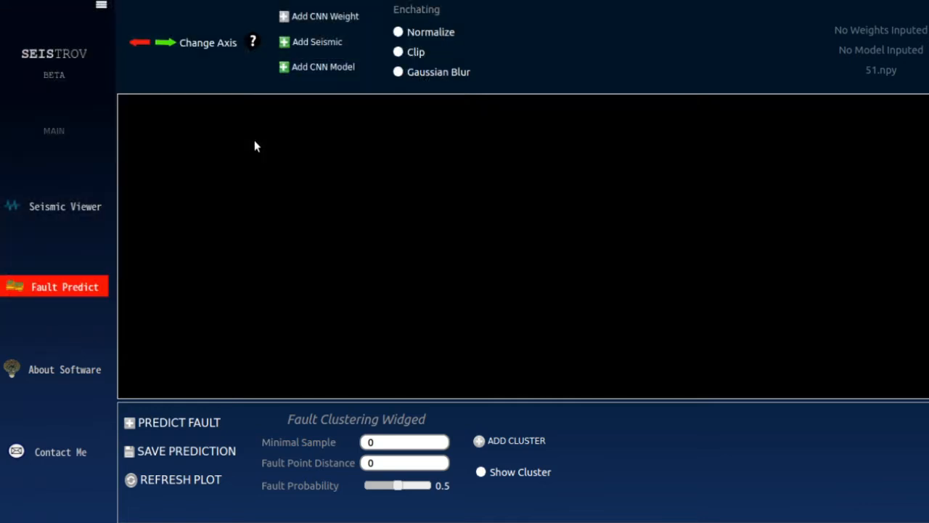
pyautogui.click(304, 16)
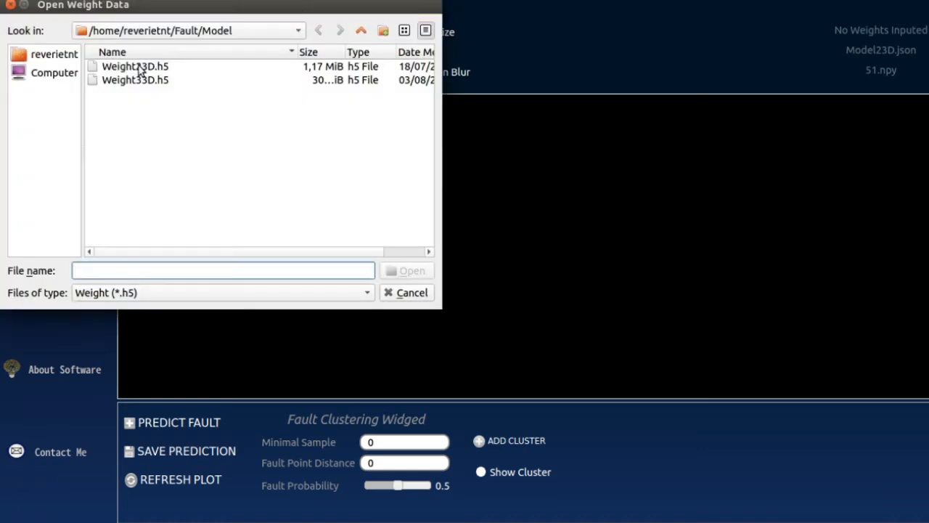
pyautogui.click(138, 65)
pyautogui.press('Return')
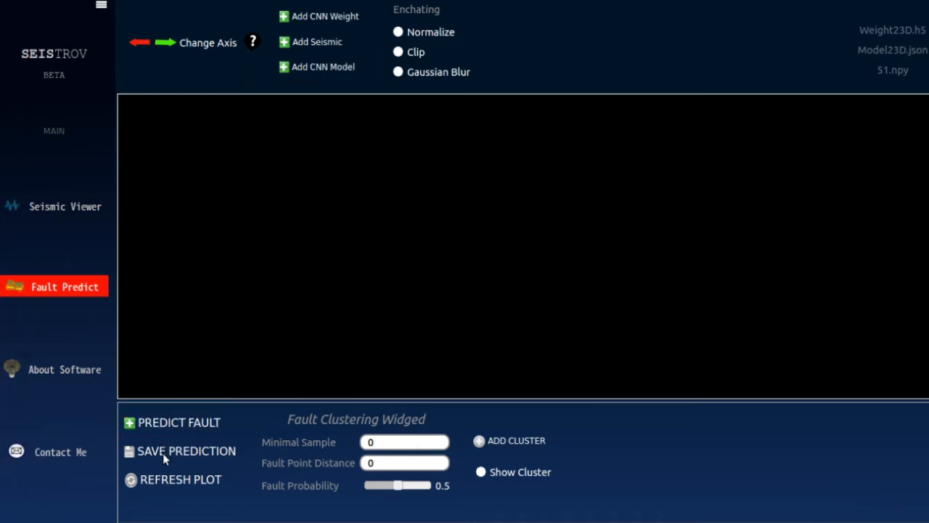
# - View the required axis order reference, check the inline, crossline and time slice previews, and confirm without swapping any axes
pyautogui.click(253, 50)
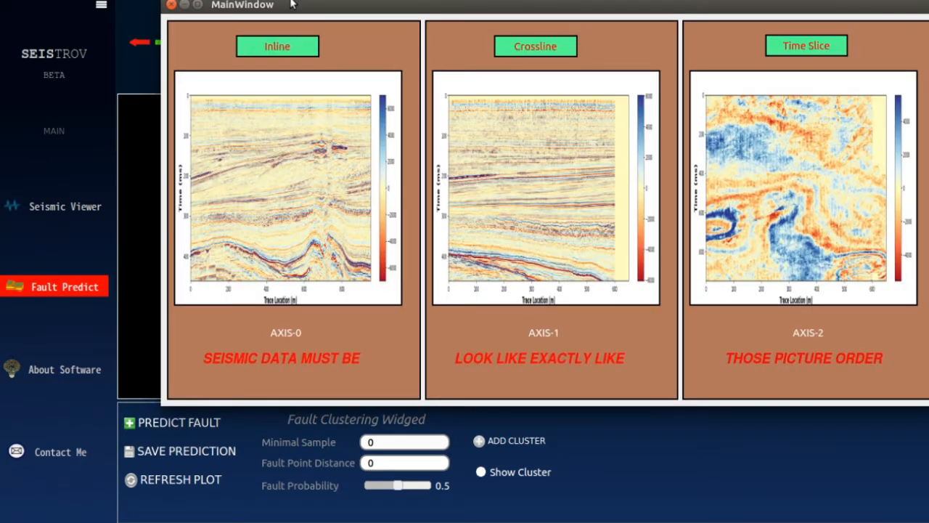
pyautogui.moveTo(290, 1); pyautogui.dragTo(209, 33)
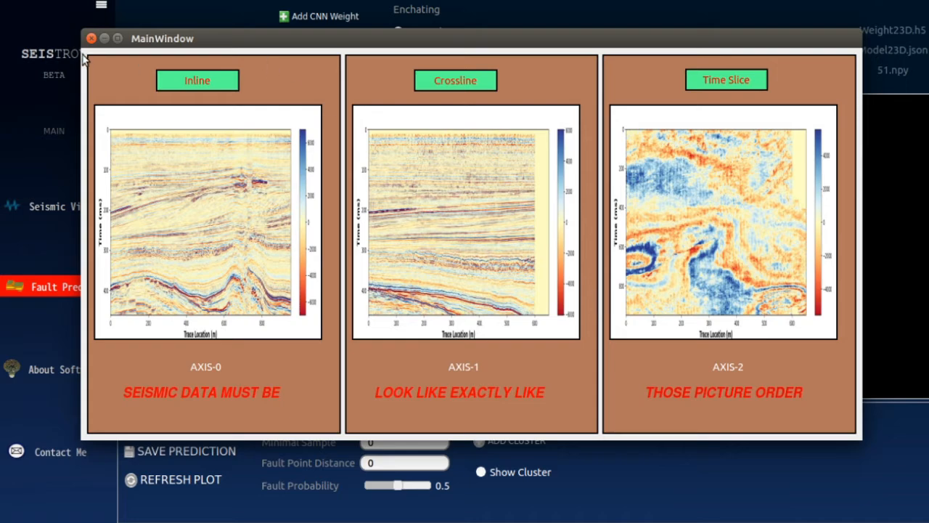
pyautogui.click(92, 38)
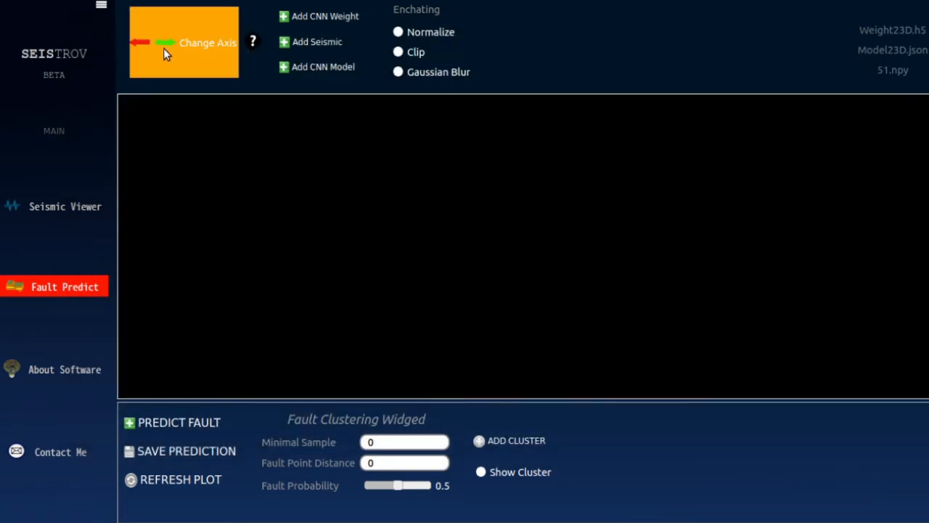
pyautogui.click(164, 48)
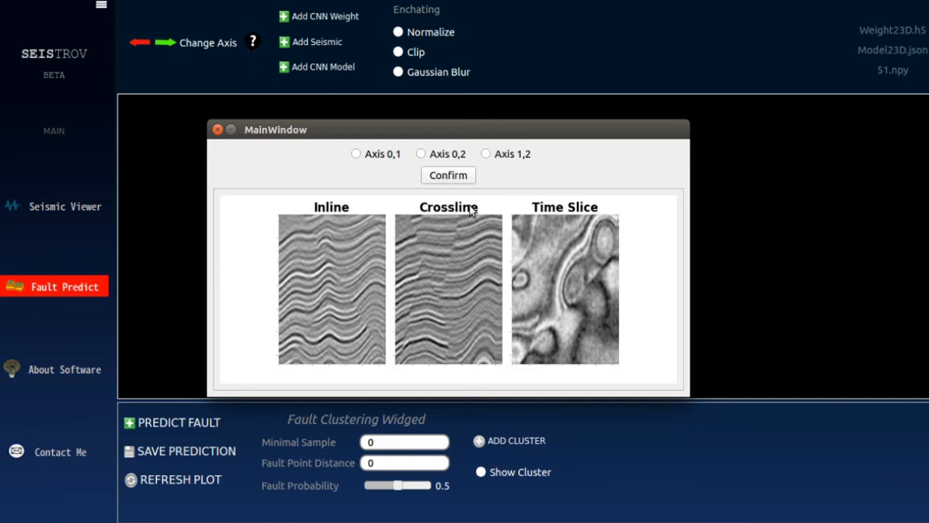
pyautogui.click(457, 178)
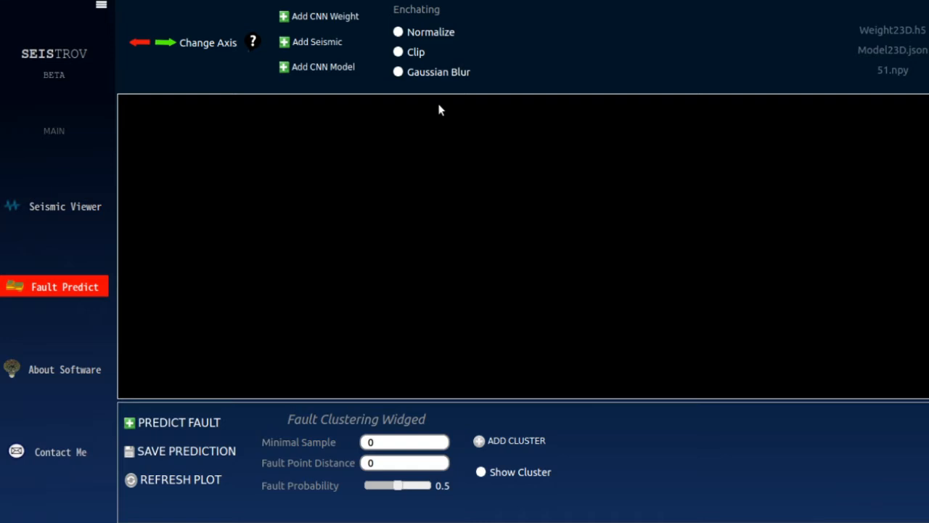
# - Try the Normalize, Clip and Gaussian Blur enhancement options and settle on Clip
pyautogui.click(398, 32)
pyautogui.click(399, 52)
pyautogui.click(398, 72)
pyautogui.click(399, 32)
pyautogui.click(399, 72)
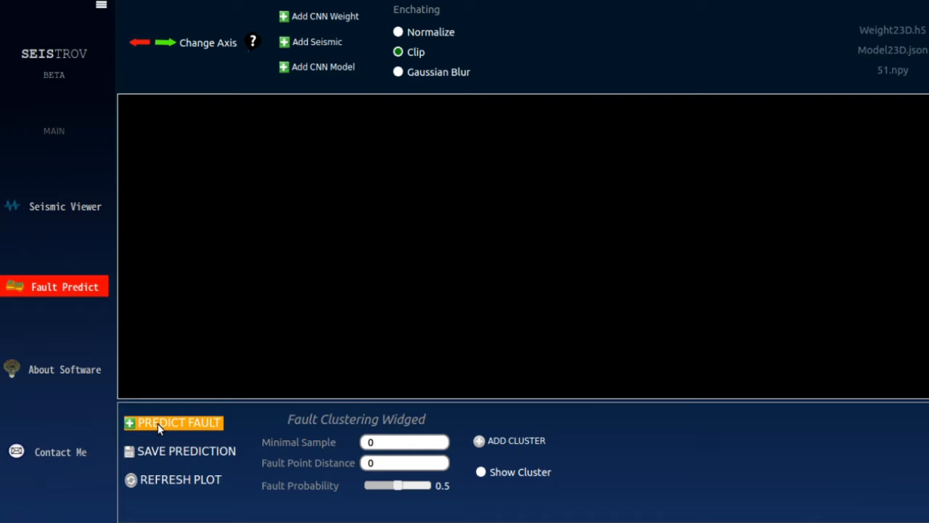
# - Run the fault prediction on the loaded seismic data and display the result
pyautogui.click(158, 423)
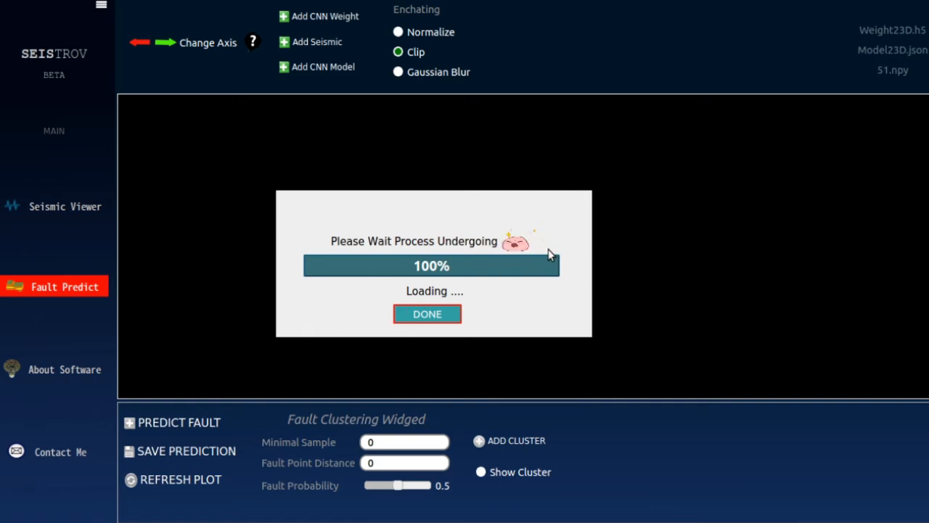
pyautogui.click(413, 315)
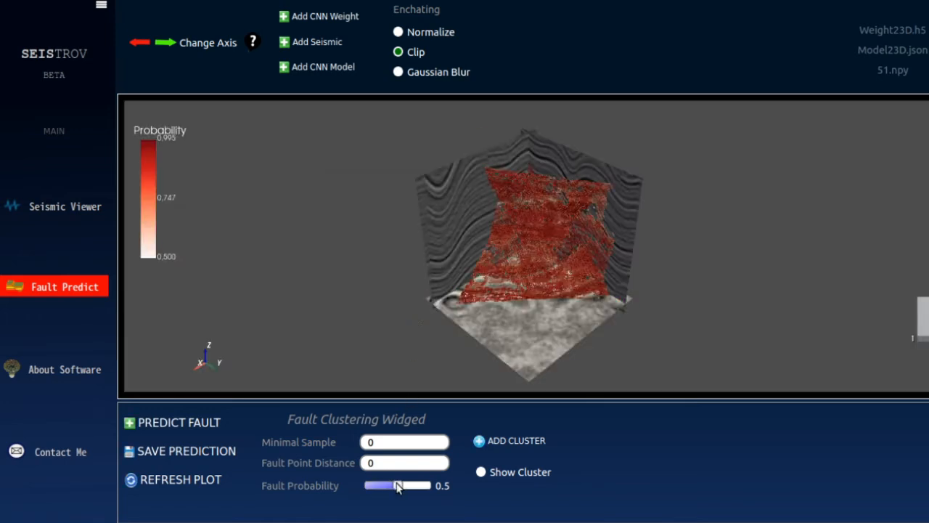
# - Compare the predicted faults from several angles at fault probability 0.81 and 0.37, leaving the threshold at 0.81
pyautogui.moveTo(399, 484); pyautogui.dragTo(410, 484)
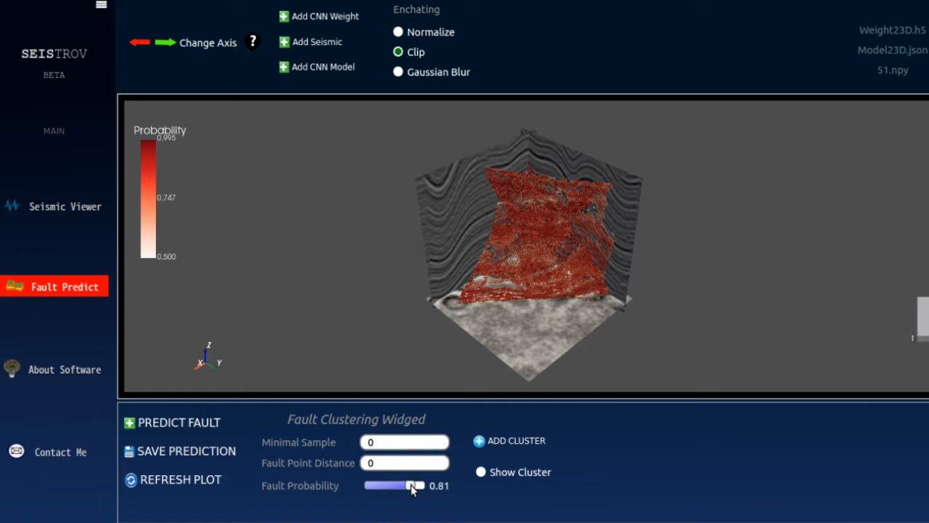
pyautogui.moveTo(405, 299); pyautogui.dragTo(456, 332)
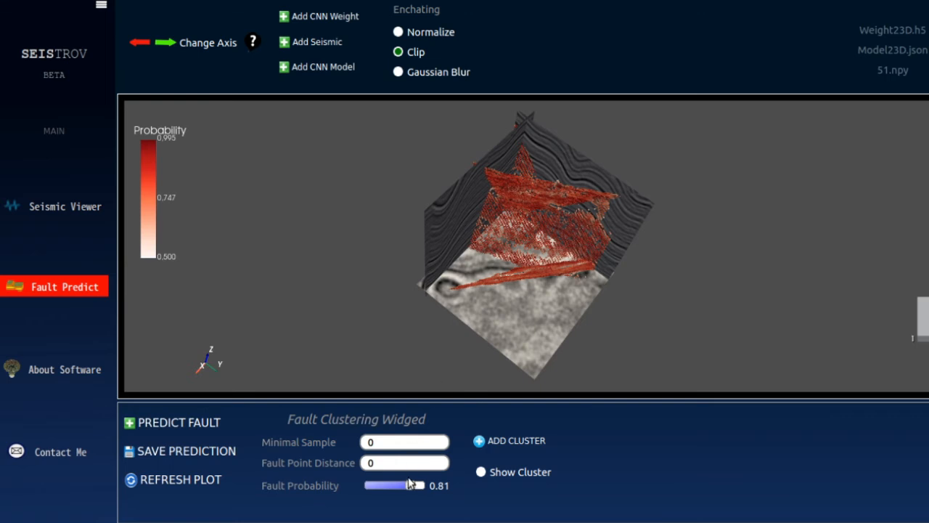
pyautogui.moveTo(410, 486); pyautogui.dragTo(389, 485)
pyautogui.moveTo(553, 352); pyautogui.dragTo(413, 275)
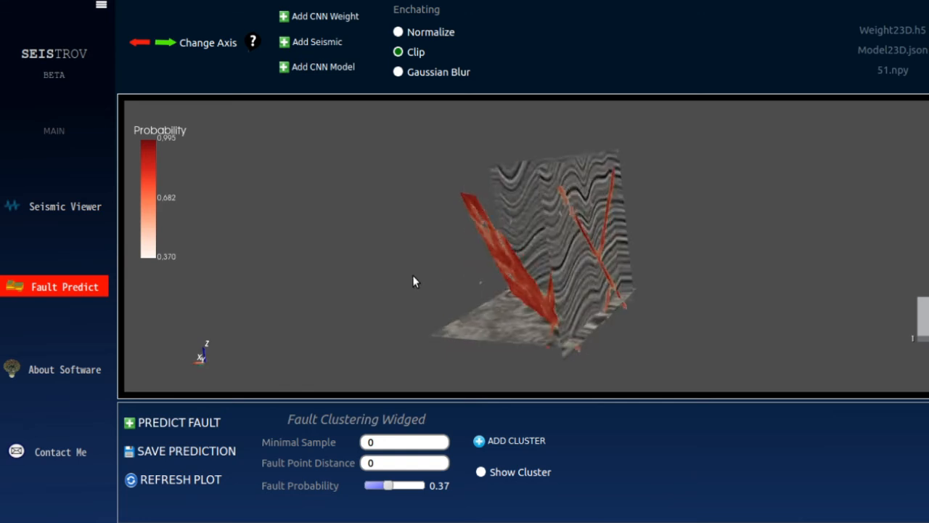
pyautogui.moveTo(389, 486); pyautogui.dragTo(410, 487)
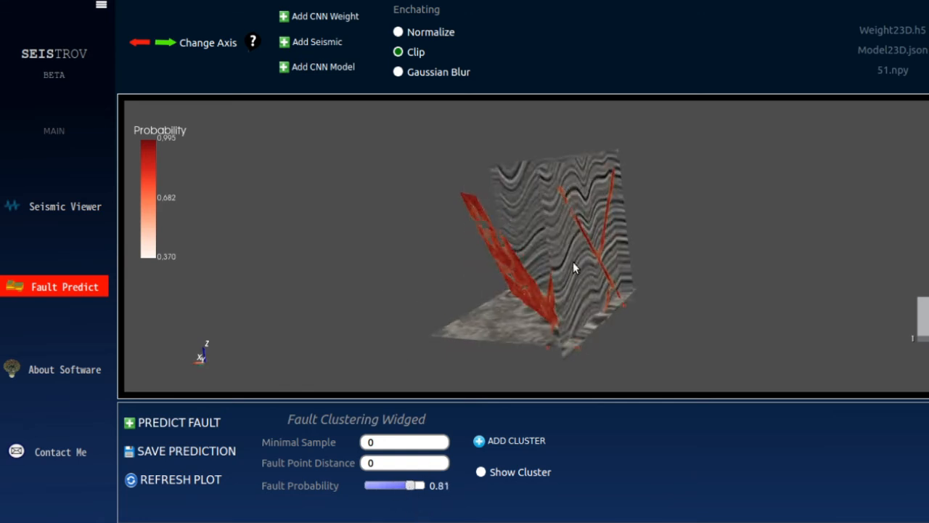
pyautogui.moveTo(574, 267); pyautogui.dragTo(765, 269)
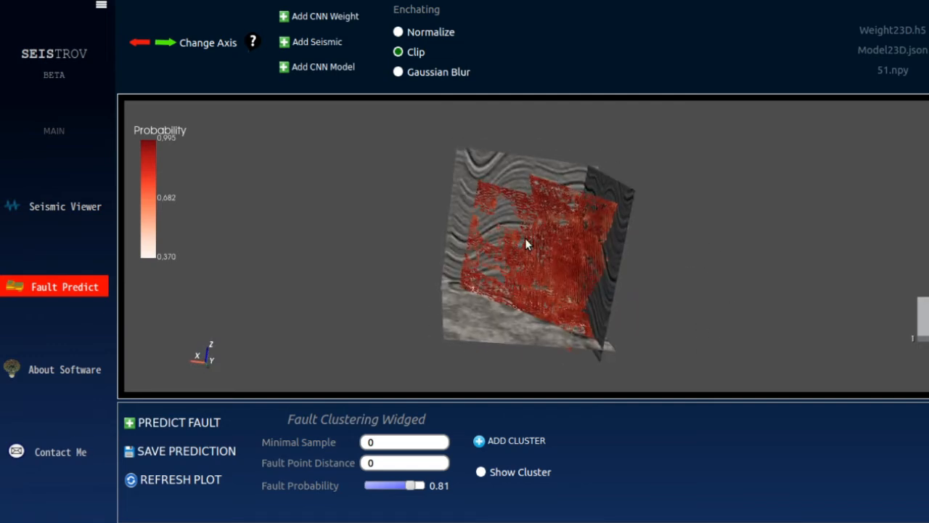
# - Lower the fault probability threshold to 0.26
pyautogui.scroll(3, 524, 238)
pyautogui.moveTo(524, 238); pyautogui.dragTo(507, 228)
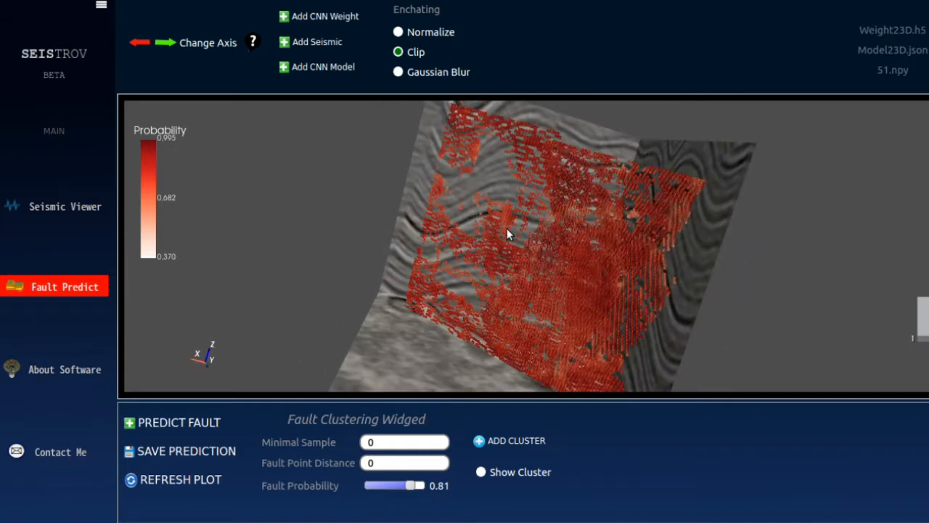
pyautogui.moveTo(411, 492); pyautogui.dragTo(383, 492)
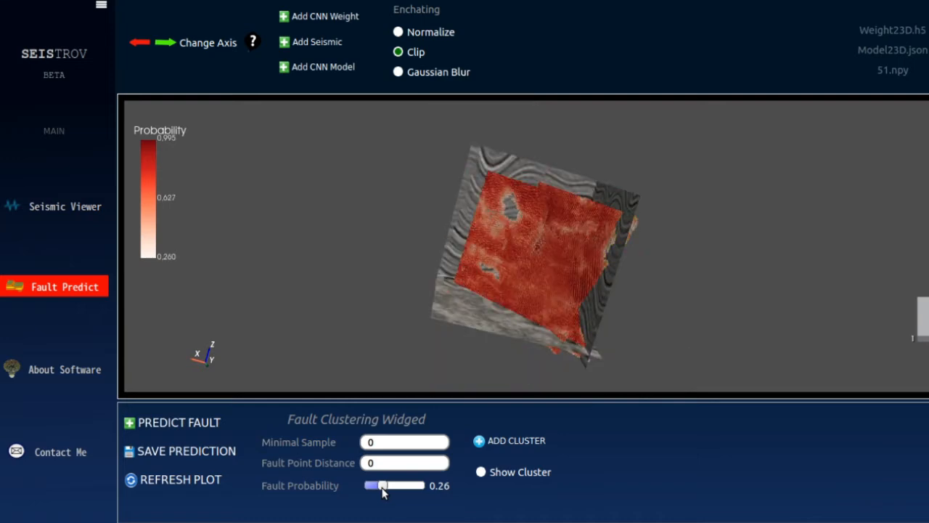
# - Examine the predicted fault surfaces at the 0.26 threshold from several angles, both close up and as a whole
pyautogui.moveTo(611, 239); pyautogui.dragTo(524, 301)
pyautogui.scroll(4, 558, 272)
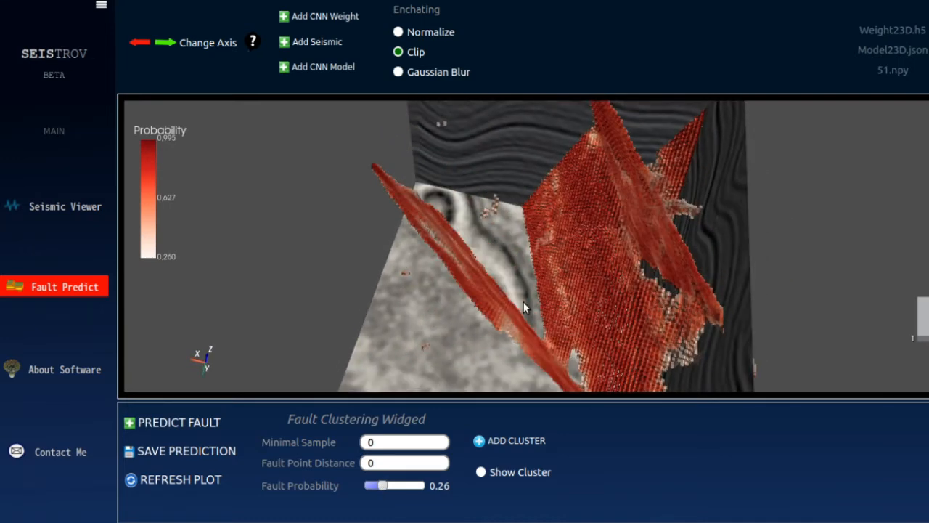
pyautogui.scroll(3, 523, 302)
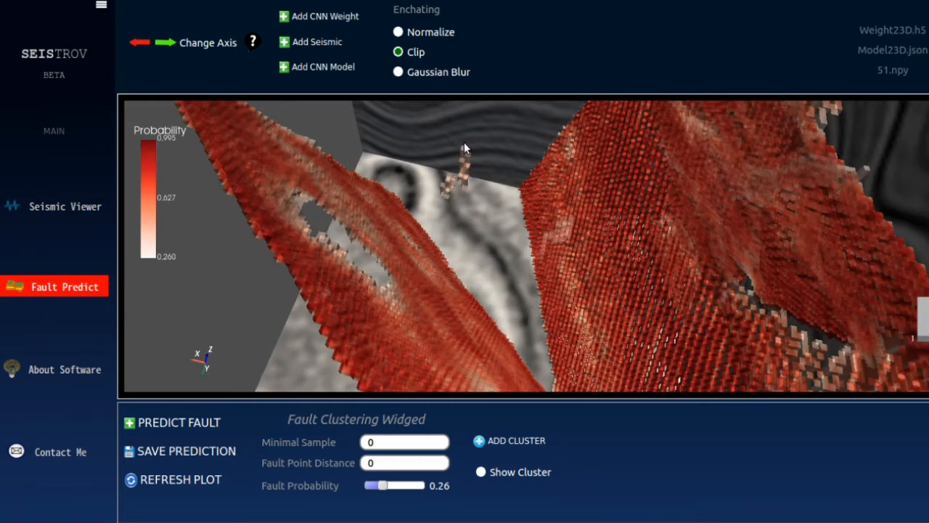
pyautogui.scroll(-3, 464, 142)
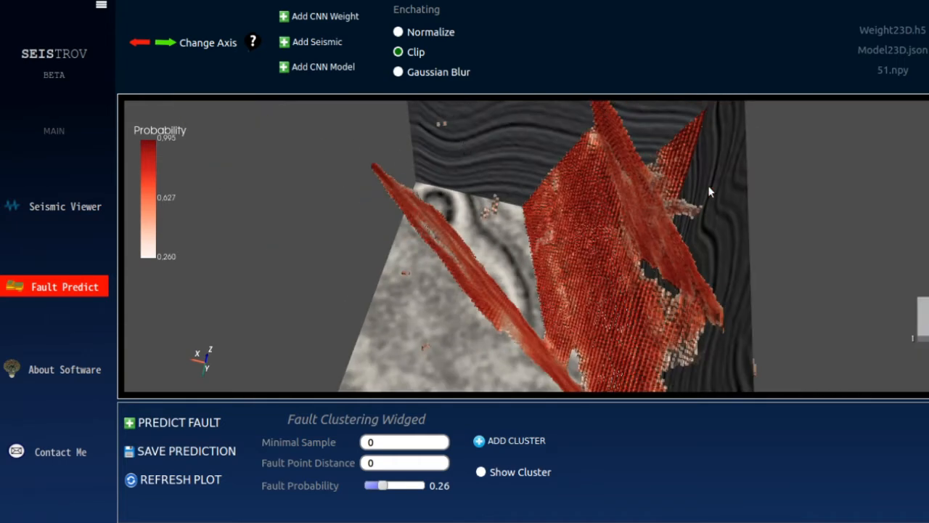
pyautogui.moveTo(708, 185); pyautogui.dragTo(659, 109)
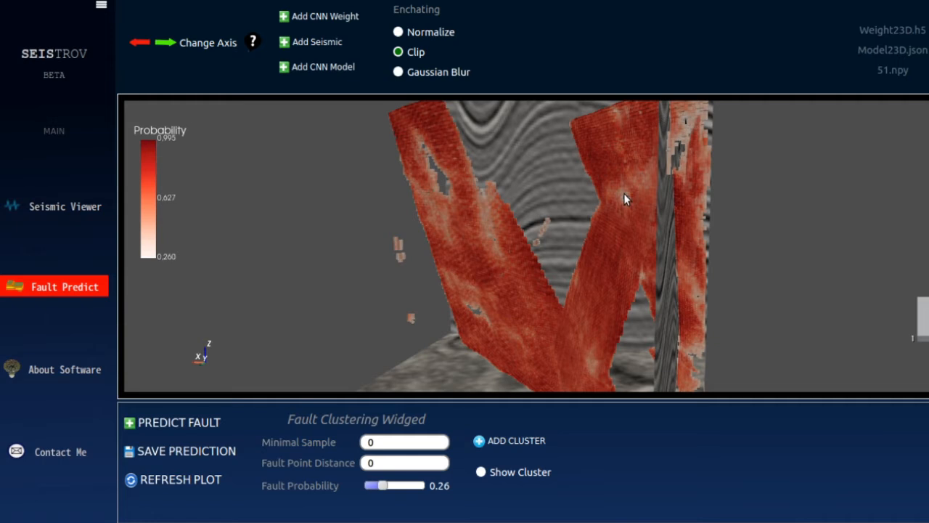
pyautogui.scroll(-3, 624, 193)
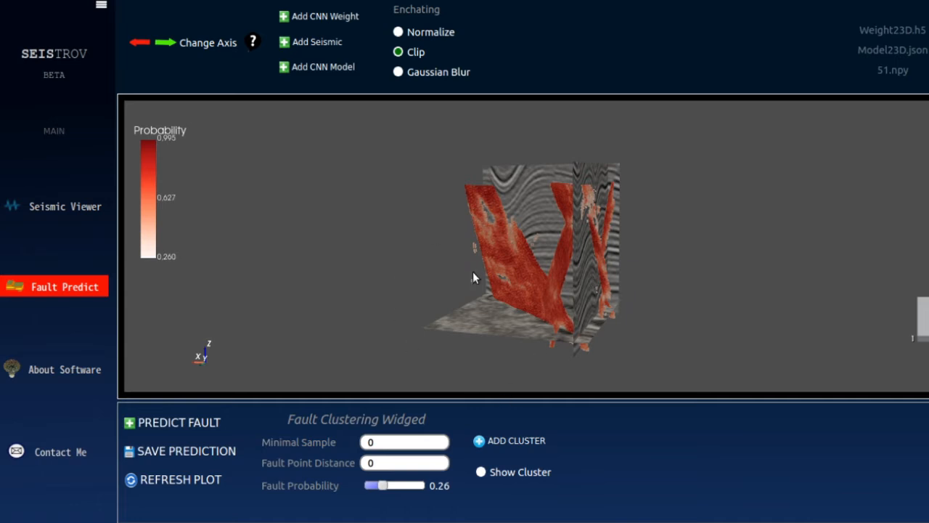
pyautogui.moveTo(472, 272); pyautogui.dragTo(511, 290)
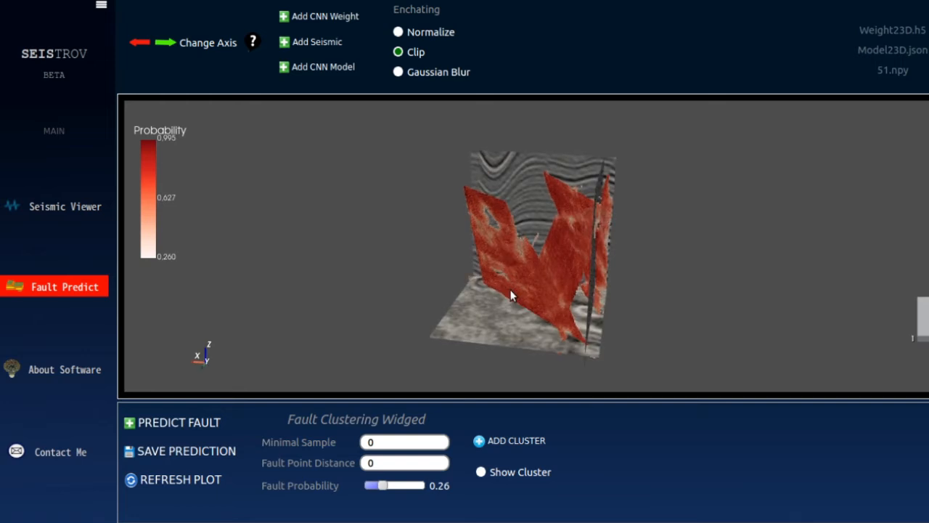
pyautogui.scroll(5, 582, 250)
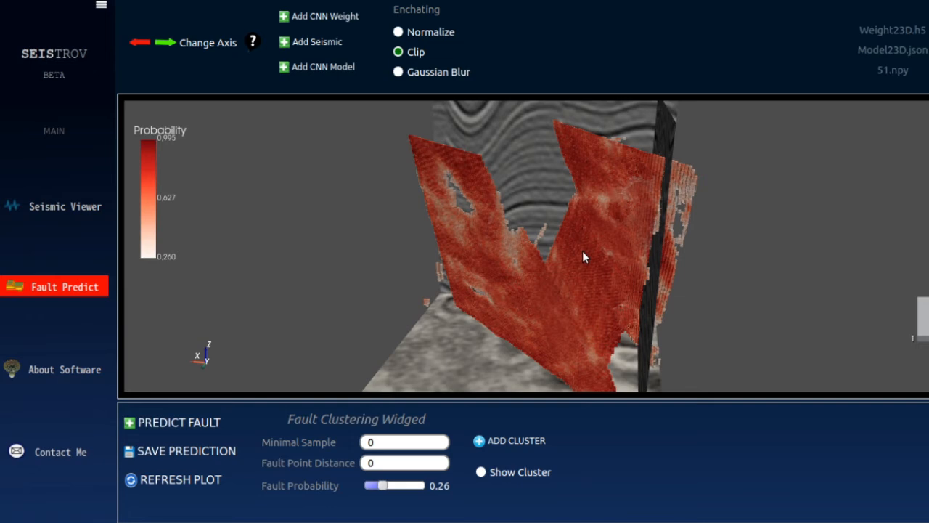
pyautogui.moveTo(582, 251); pyautogui.dragTo(553, 288)
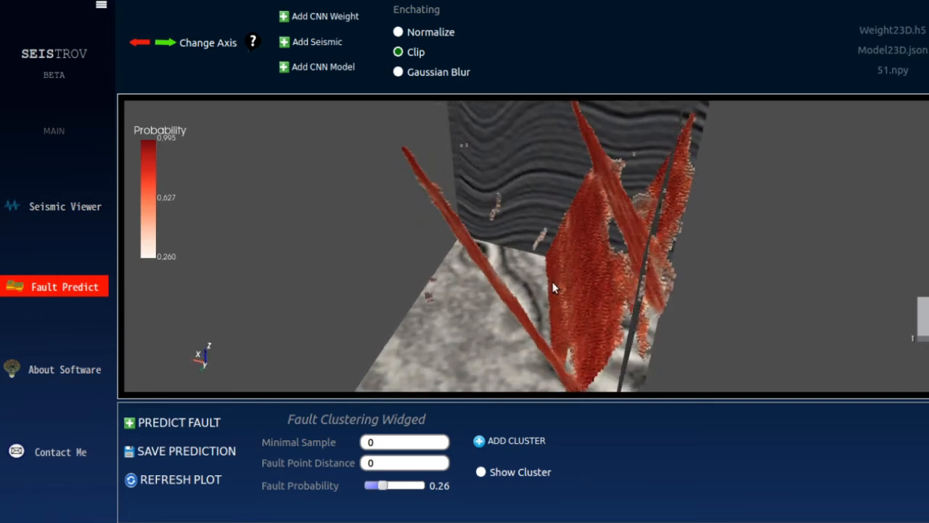
pyautogui.scroll(-3, 553, 288)
pyautogui.scroll(-3, 554, 287)
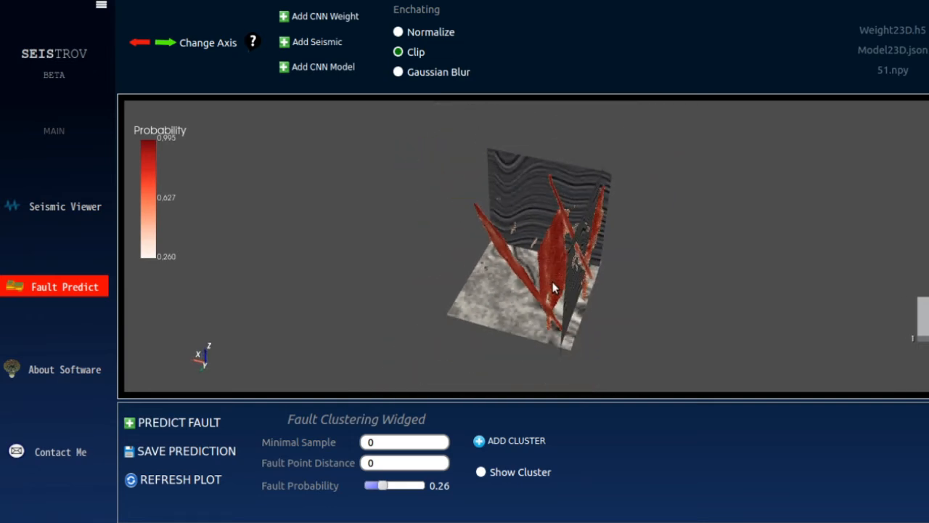
pyautogui.moveTo(553, 287); pyautogui.dragTo(546, 241)
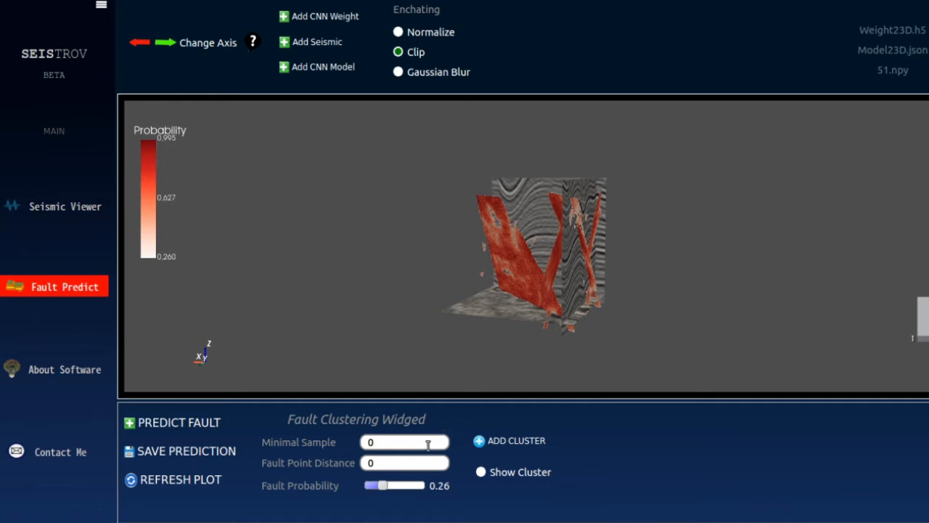
# - Cluster the predicted faults with Minimal Sample 1 and Fault Point Distance 1, and show the clusters in the 3D view
pyautogui.moveTo(428, 445); pyautogui.dragTo(282, 442)
pyautogui.press('Tab')
pyautogui.click(376, 445)
pyautogui.click(486, 441)
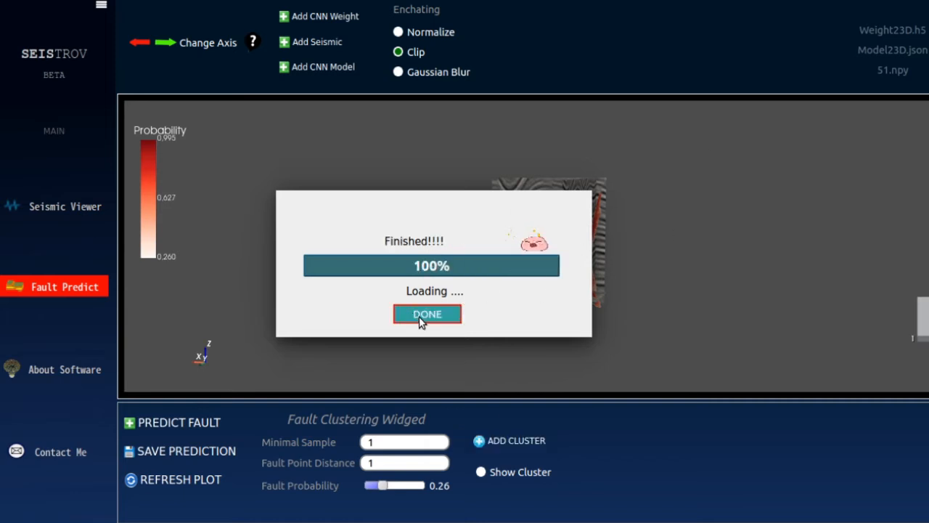
pyautogui.click(426, 315)
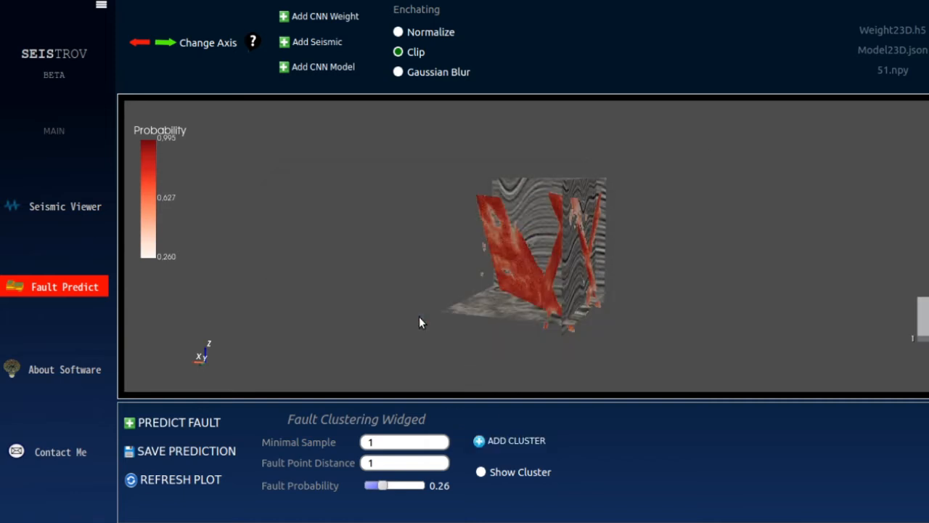
pyautogui.click(491, 472)
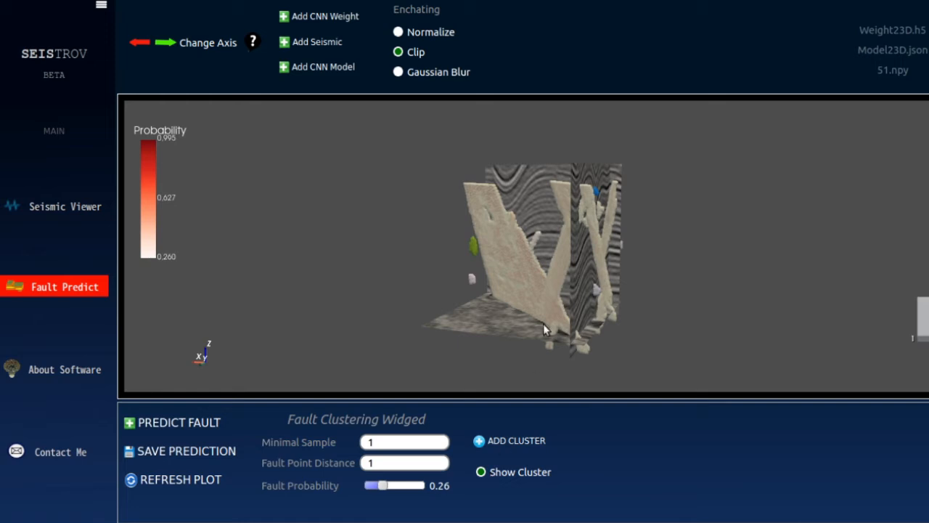
# - Lower the fault probability to 0.18, recompute the fault clusters, and show them in the 3D view
pyautogui.moveTo(542, 323); pyautogui.dragTo(564, 335)
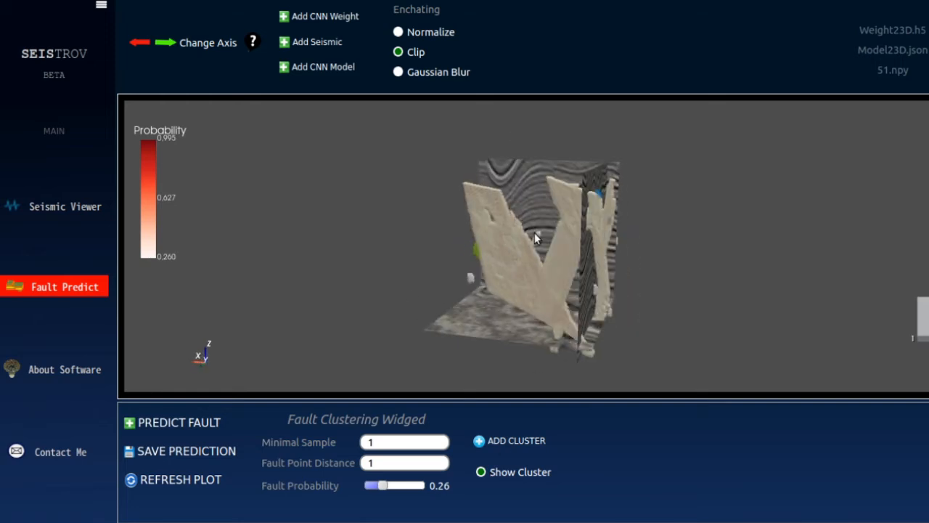
pyautogui.moveTo(534, 232); pyautogui.dragTo(641, 250)
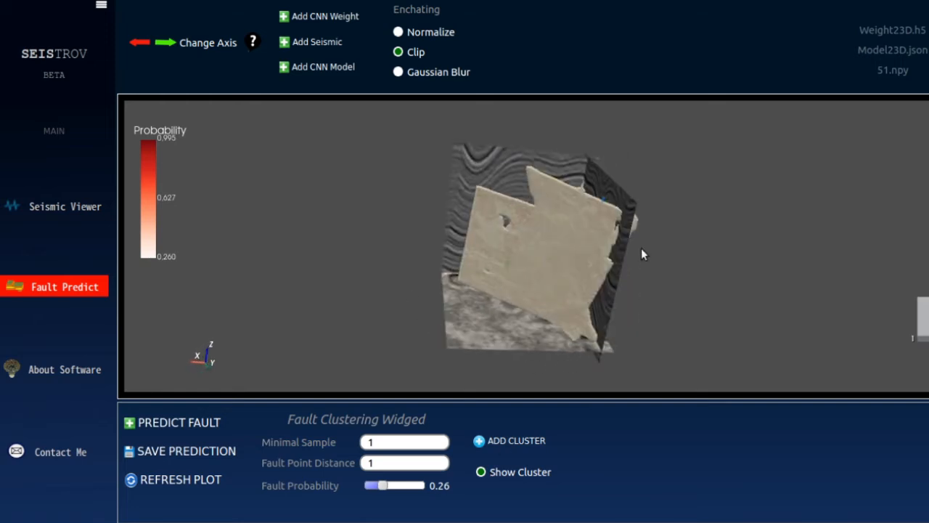
pyautogui.moveTo(482, 293); pyautogui.dragTo(256, 166)
pyautogui.moveTo(438, 305); pyautogui.dragTo(440, 409)
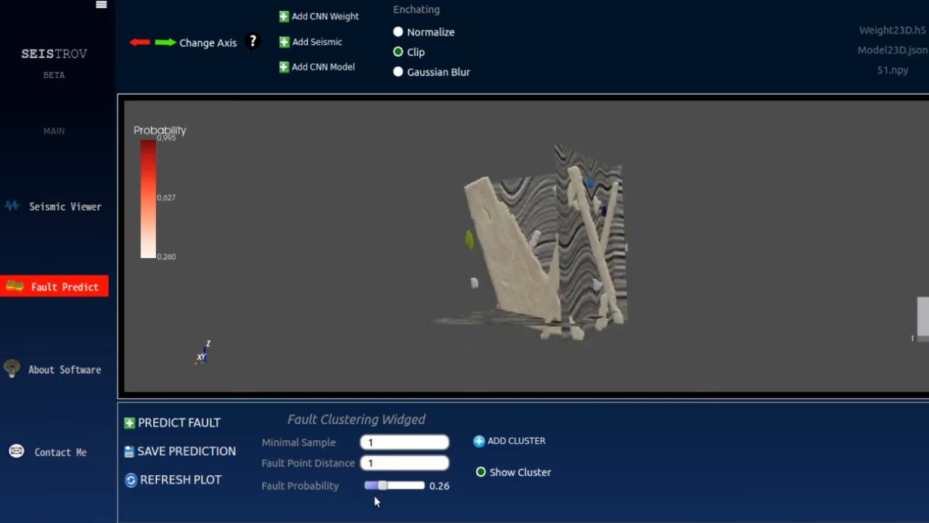
pyautogui.moveTo(384, 490); pyautogui.dragTo(379, 490)
pyautogui.click(520, 444)
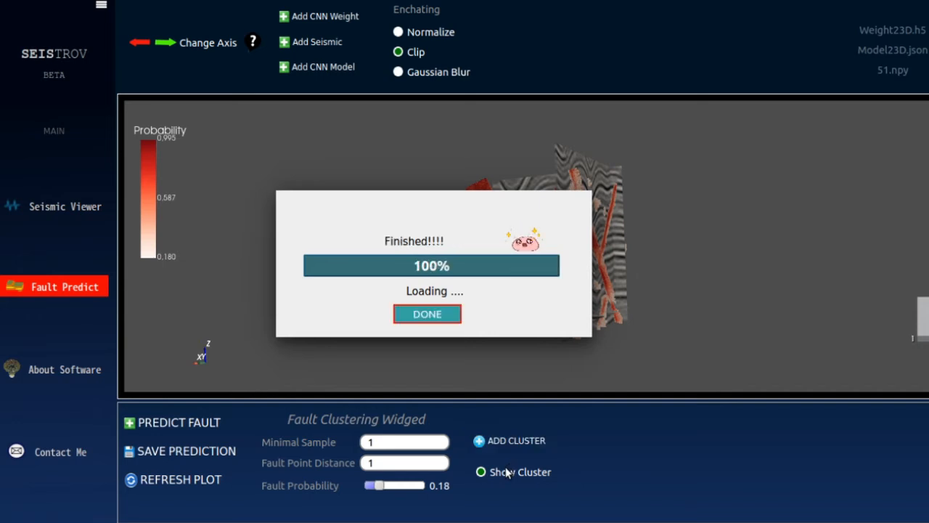
pyautogui.click(431, 317)
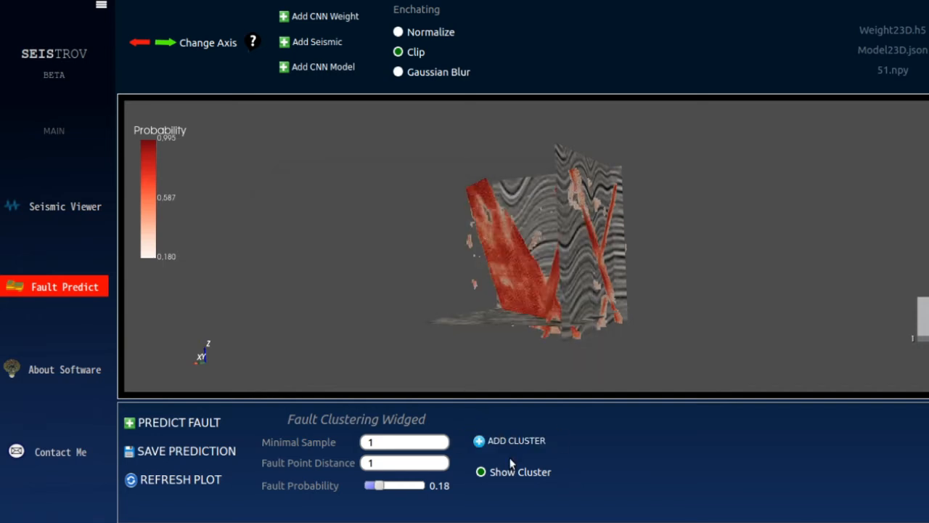
pyautogui.click(512, 472)
pyautogui.click(492, 472)
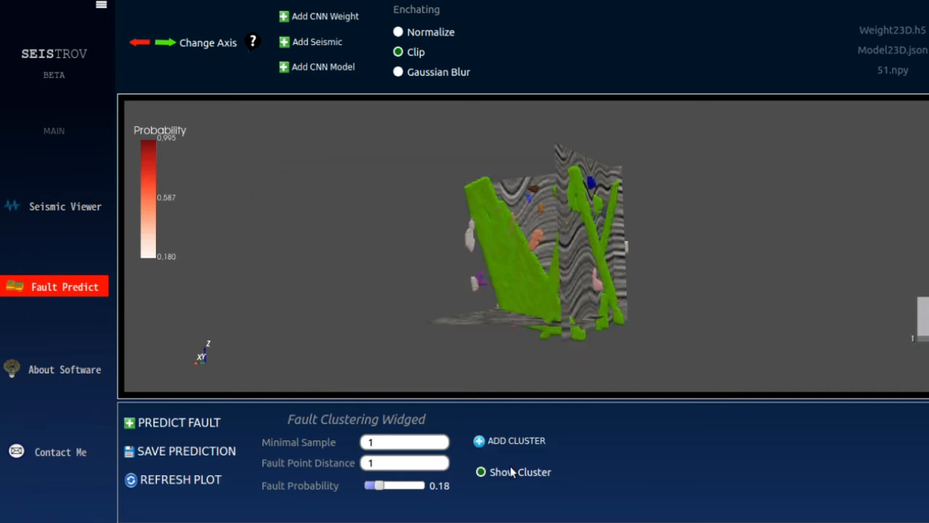
# - Examine the coloured fault clusters at probability 0.18 against the seismic slices from several angles and distances
pyautogui.moveTo(501, 302); pyautogui.dragTo(548, 346)
pyautogui.moveTo(482, 236); pyautogui.dragTo(403, 210)
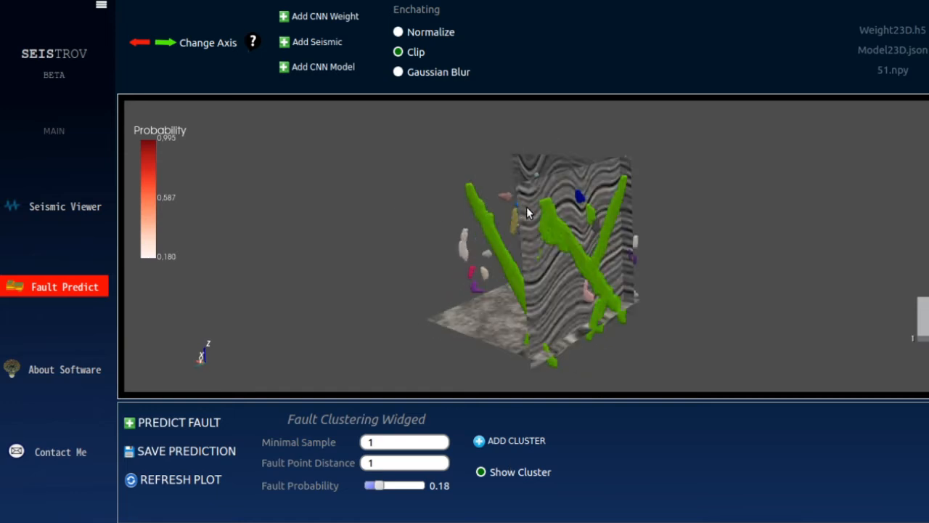
pyautogui.moveTo(527, 208); pyautogui.dragTo(614, 265)
pyautogui.scroll(-2, 548, 184)
pyautogui.scroll(8, 548, 184)
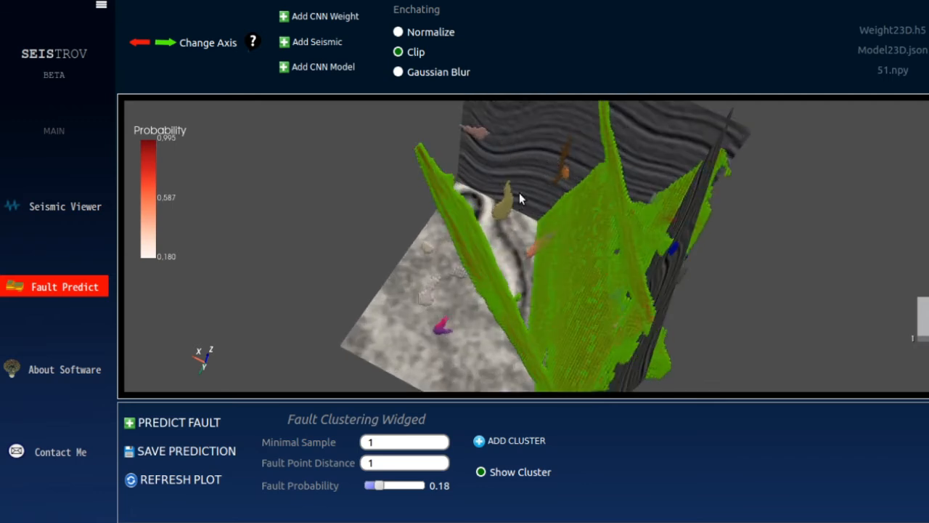
pyautogui.moveTo(519, 193); pyautogui.dragTo(370, 207)
pyautogui.moveTo(563, 175); pyautogui.dragTo(458, 156)
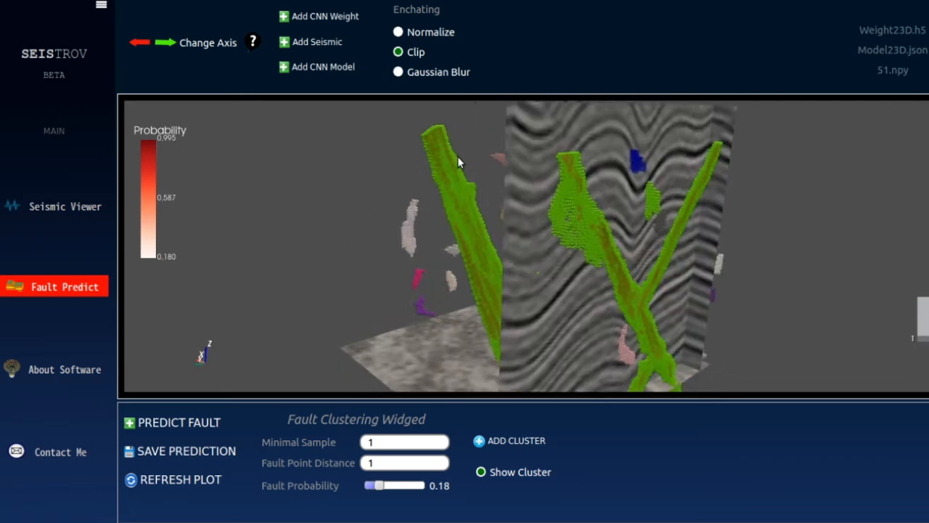
pyautogui.moveTo(625, 217); pyautogui.dragTo(618, 294)
pyautogui.scroll(-5, 582, 198)
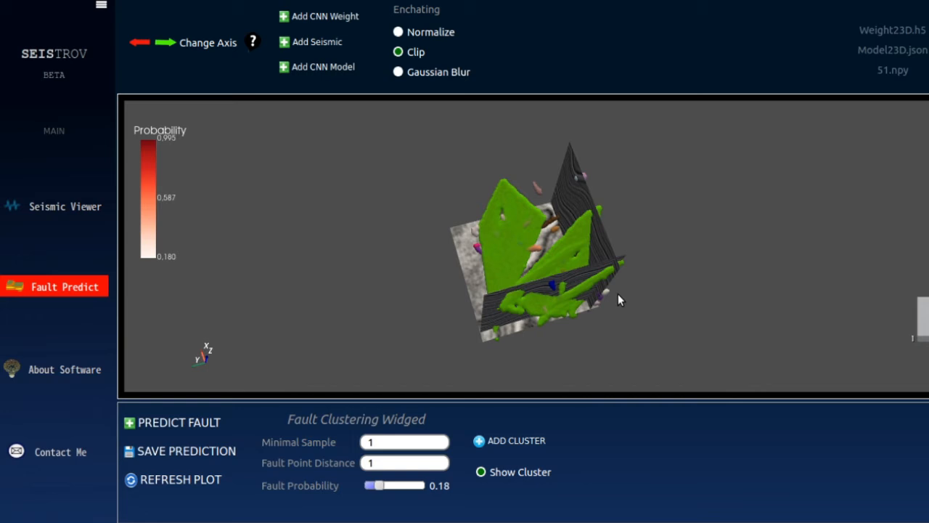
pyautogui.moveTo(617, 294); pyautogui.dragTo(670, 277)
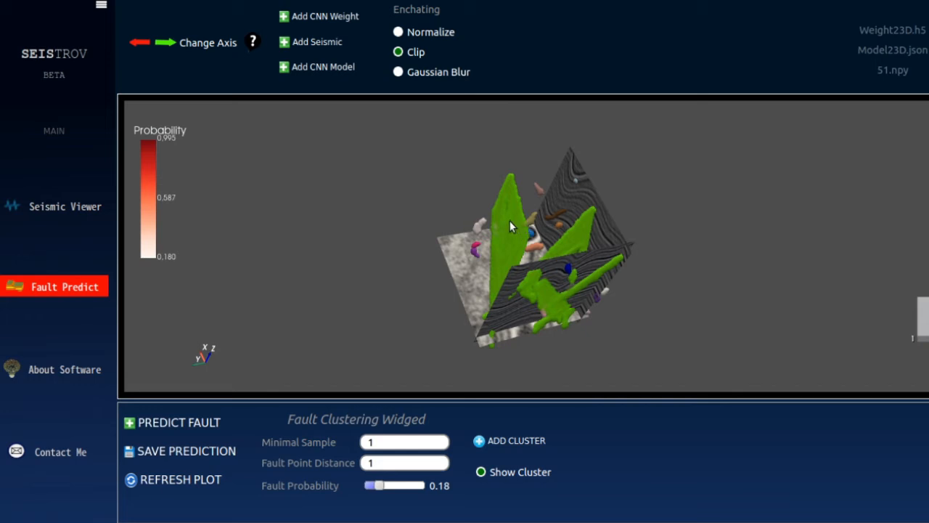
pyautogui.scroll(2, 485, 220)
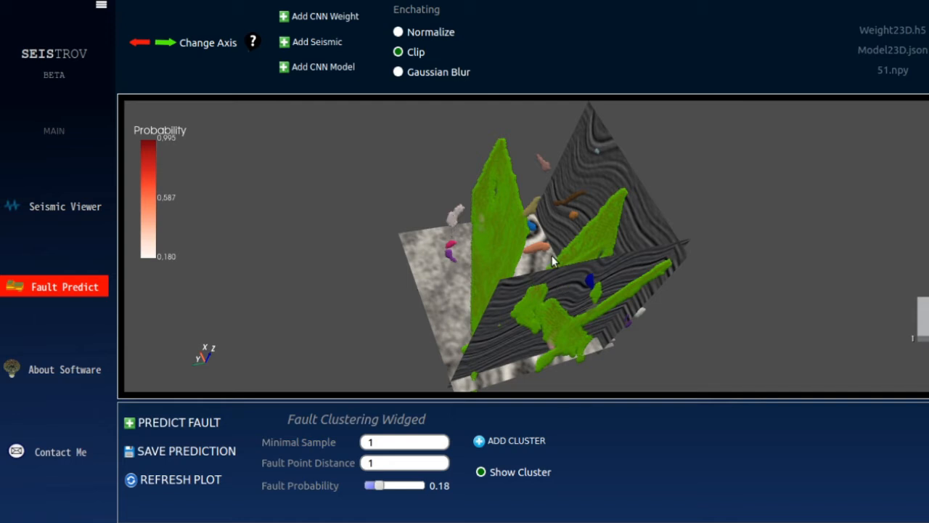
pyautogui.moveTo(460, 233); pyautogui.dragTo(528, 248)
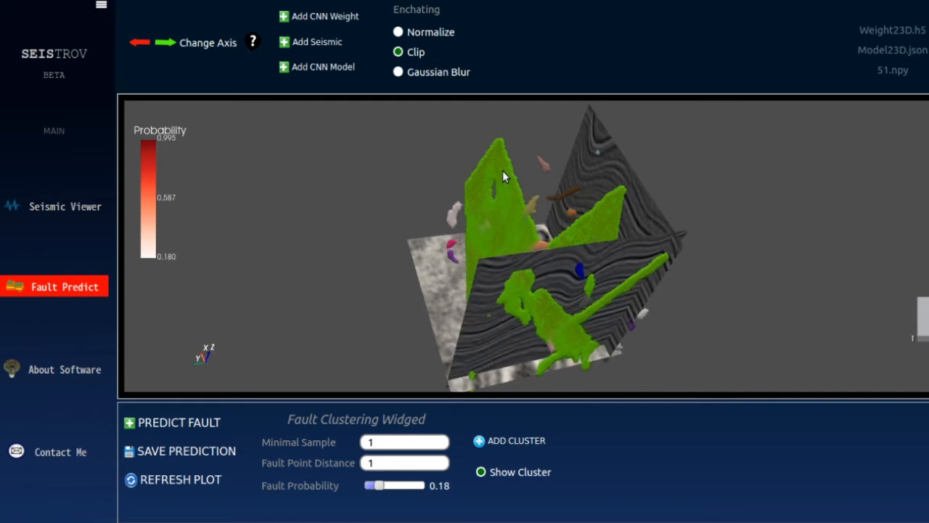
pyautogui.scroll(-1, 537, 206)
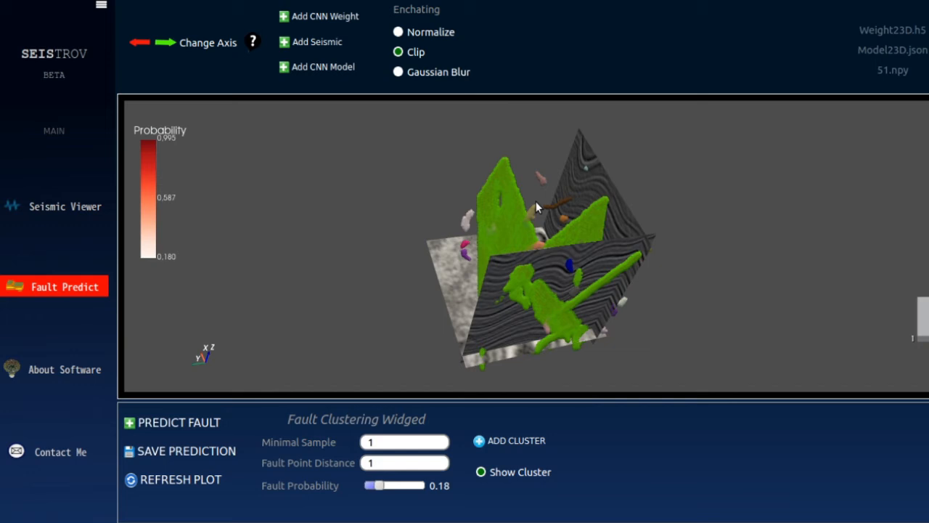
# - Load the Numpy file kerry.npy from the Fault/Seismic folder as the new seismic data
pyautogui.click(349, 45)
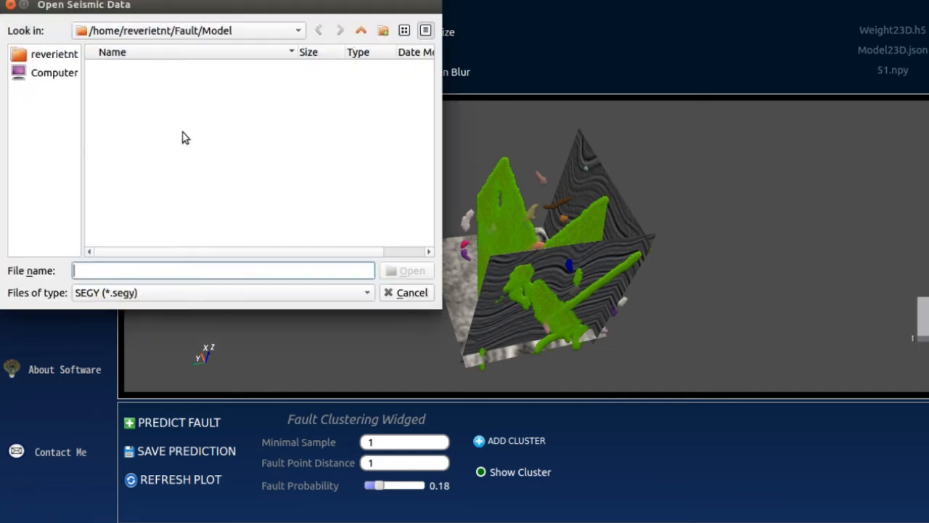
pyautogui.press('Down')
pyautogui.press('Down')
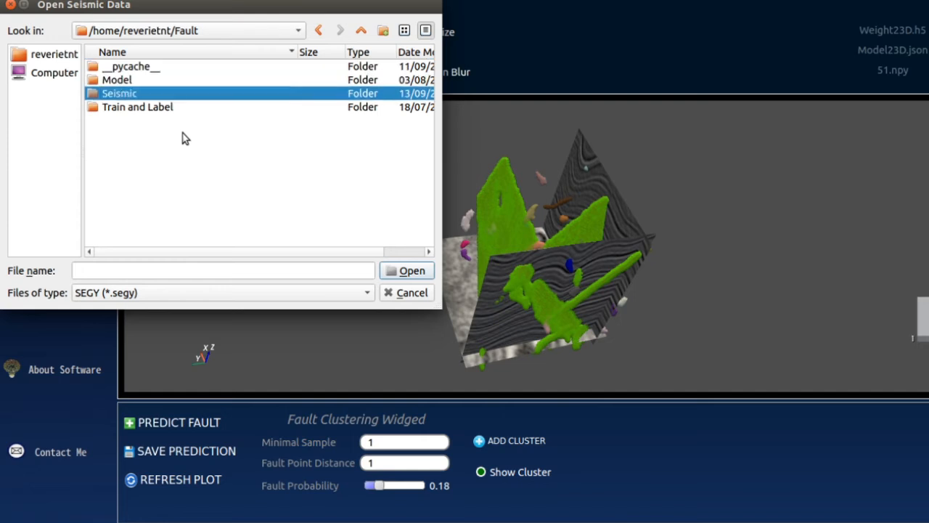
pyautogui.press('Return')
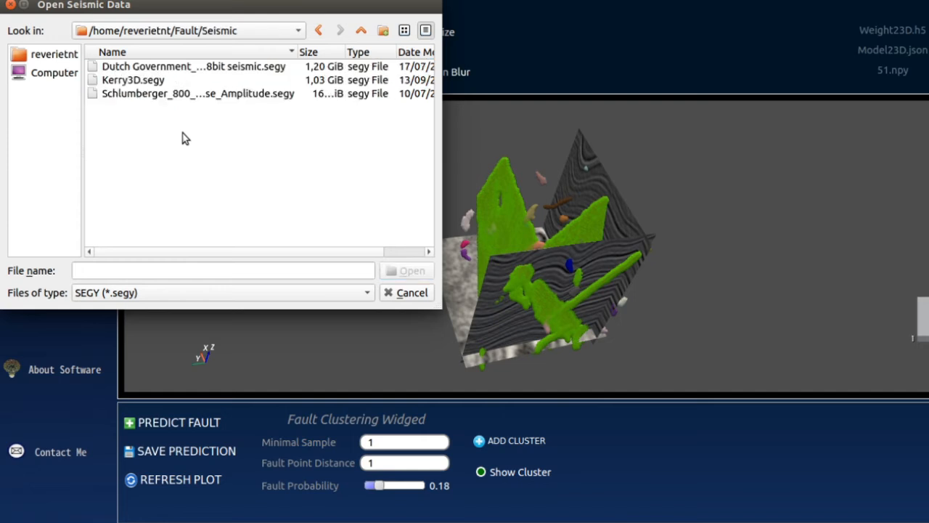
pyautogui.click(164, 297)
pyautogui.click(168, 327)
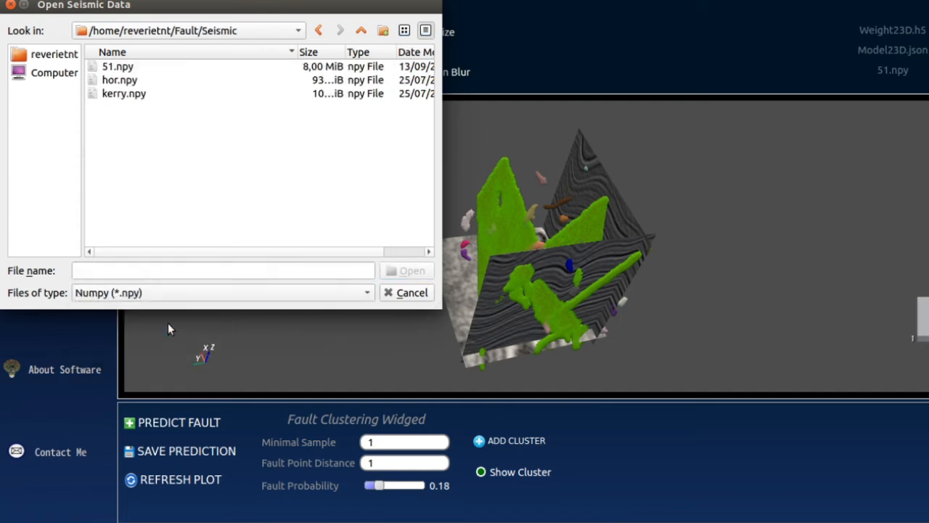
pyautogui.click(107, 97)
pyautogui.doubleClick(107, 97)
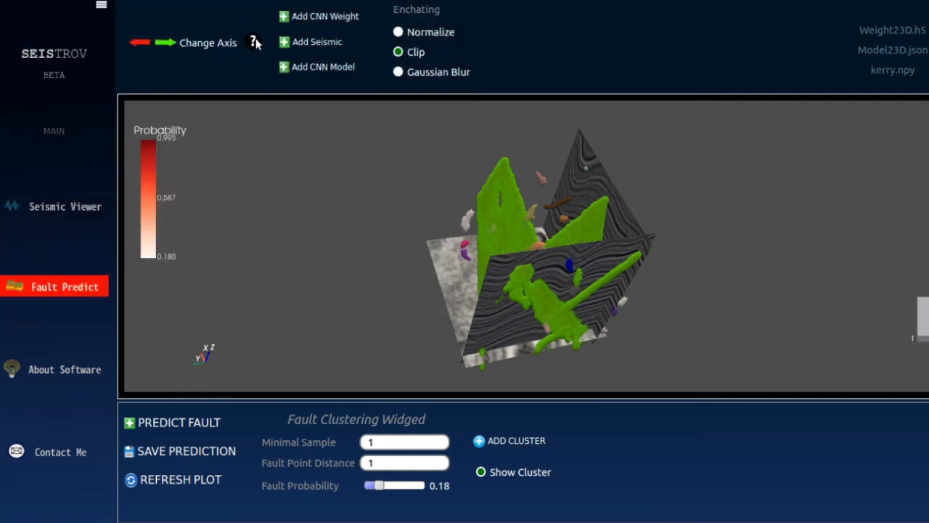
# - Reorient the kerry.npy volume by swapping axes 1,2 and 0,1, confirm the orientation, and start fault prediction
pyautogui.click(227, 45)
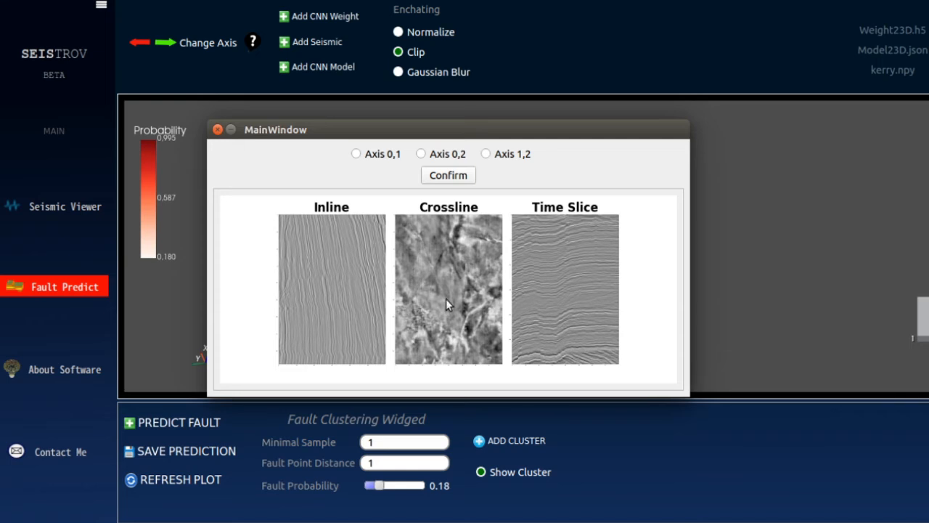
pyautogui.click(486, 154)
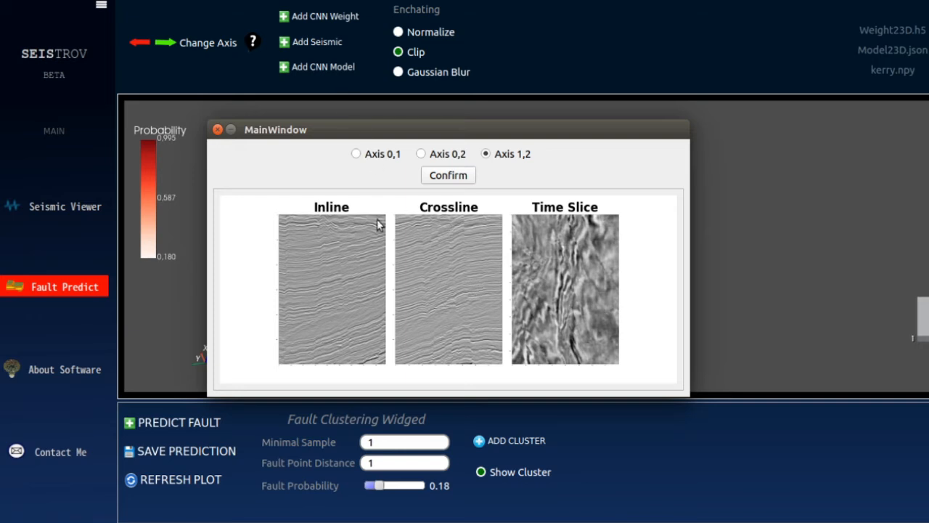
pyautogui.click(356, 154)
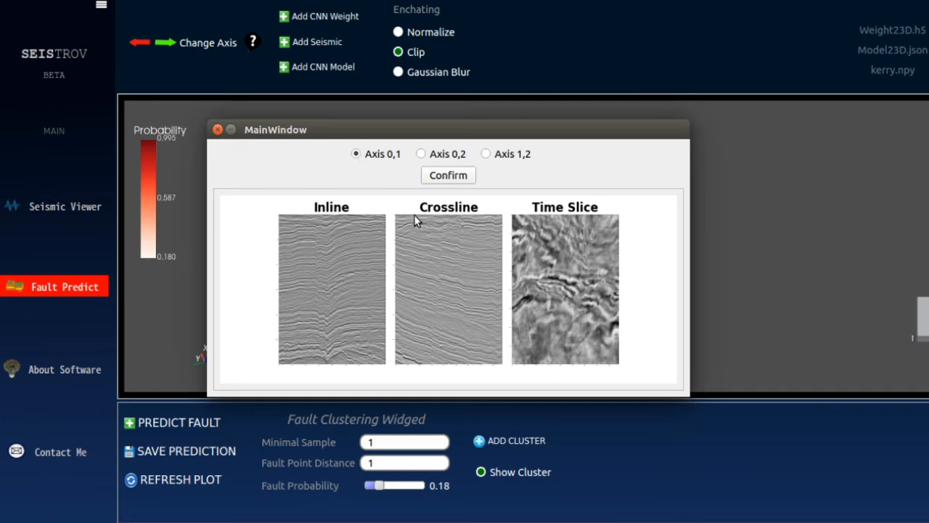
pyautogui.click(434, 177)
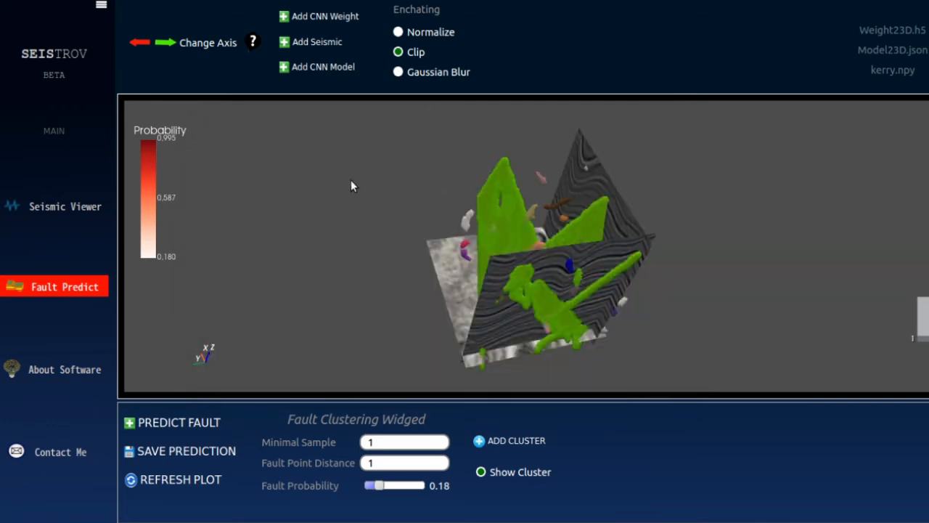
pyautogui.click(153, 425)
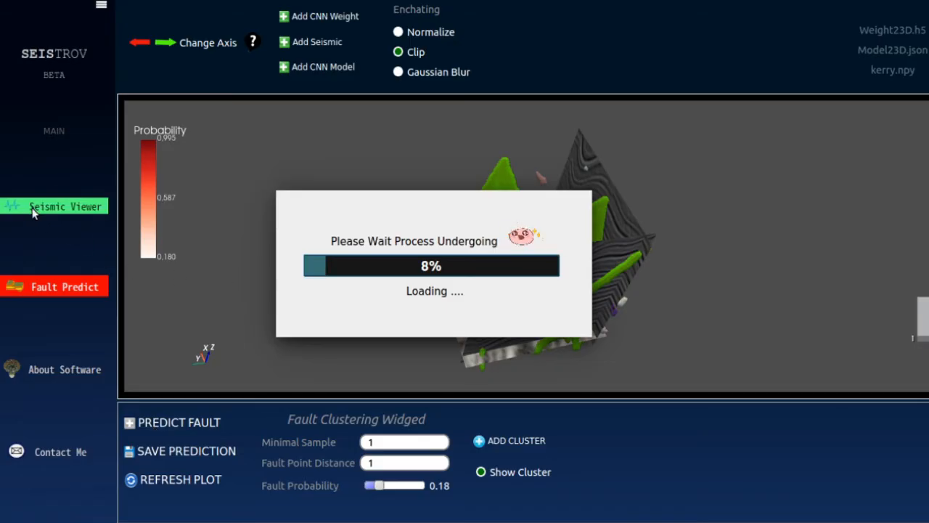
# - Open the Seismic Viewer and load the SGY file LINE_NS_PERIHAKA_700.SGY from the Fault/Seismic folder
pyautogui.click(33, 209)
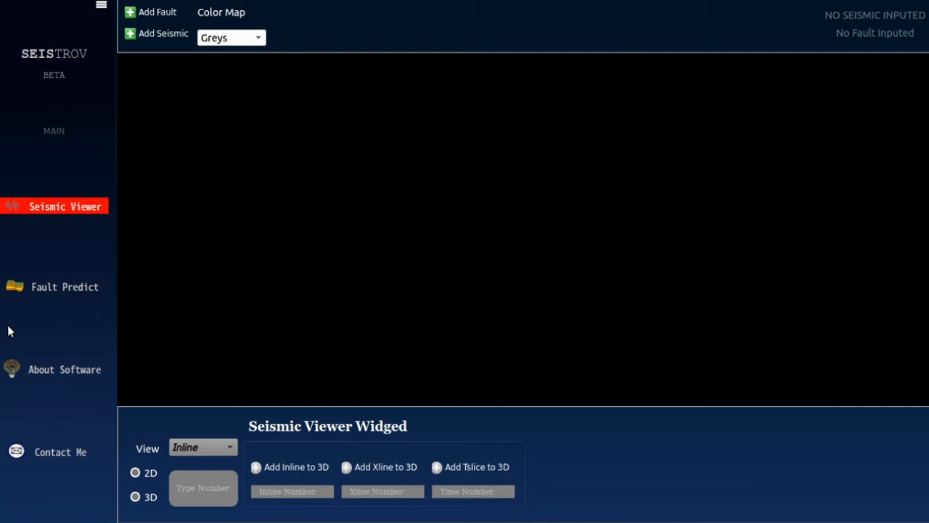
pyautogui.click(101, 6)
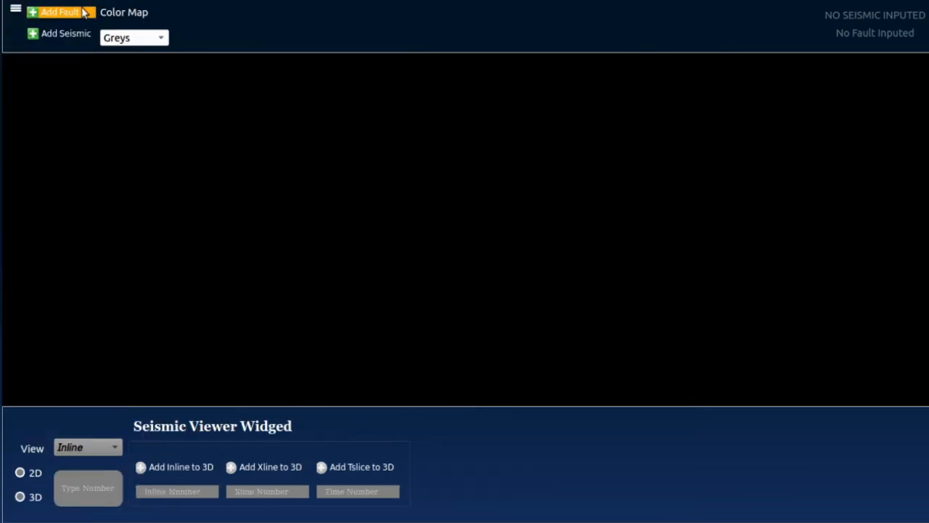
pyautogui.click(16, 9)
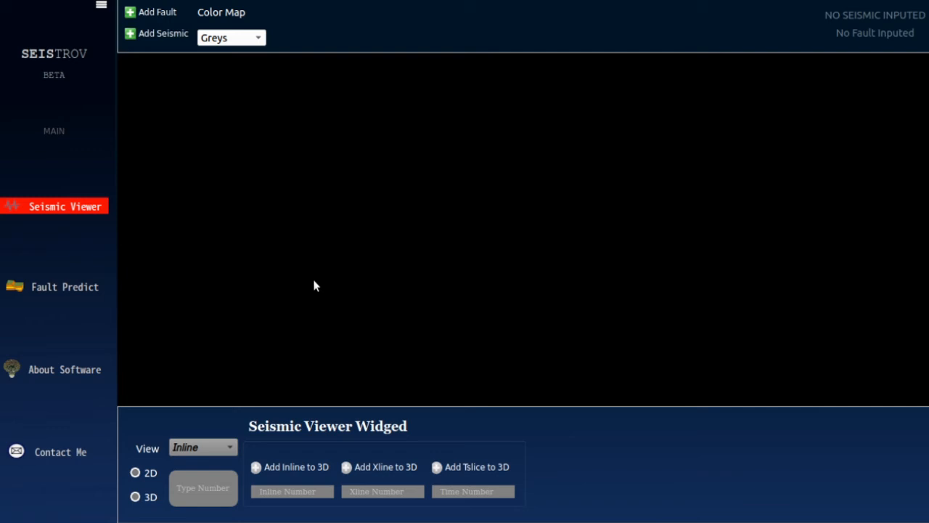
pyautogui.click(168, 36)
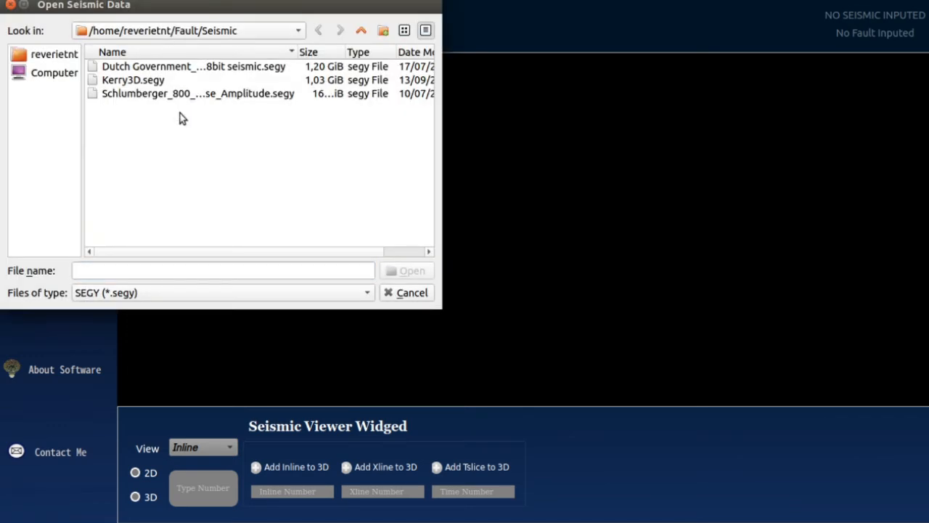
pyautogui.click(114, 294)
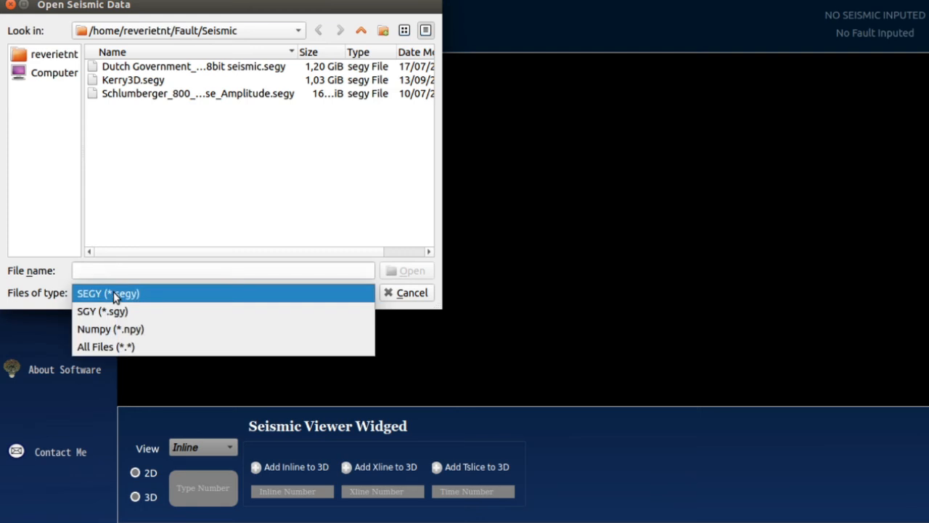
pyautogui.click(120, 311)
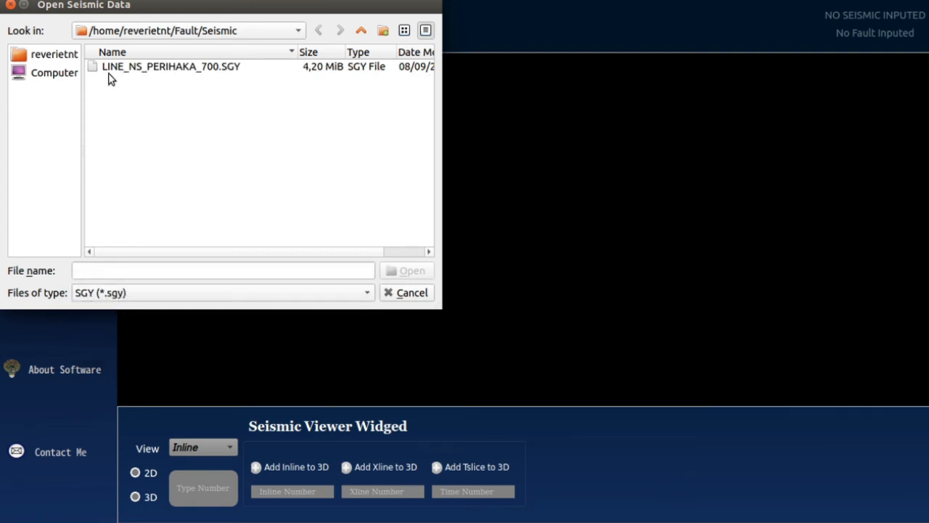
pyautogui.click(107, 72)
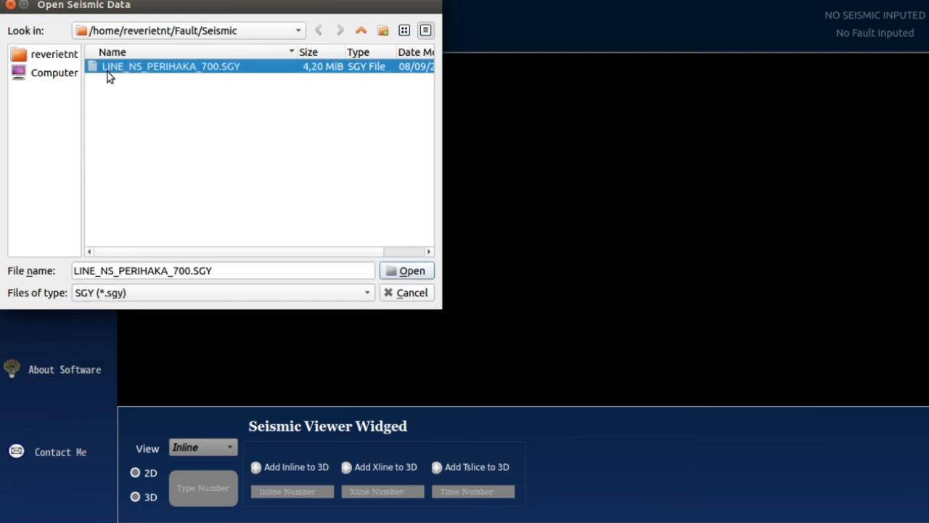
pyautogui.doubleClick(107, 73)
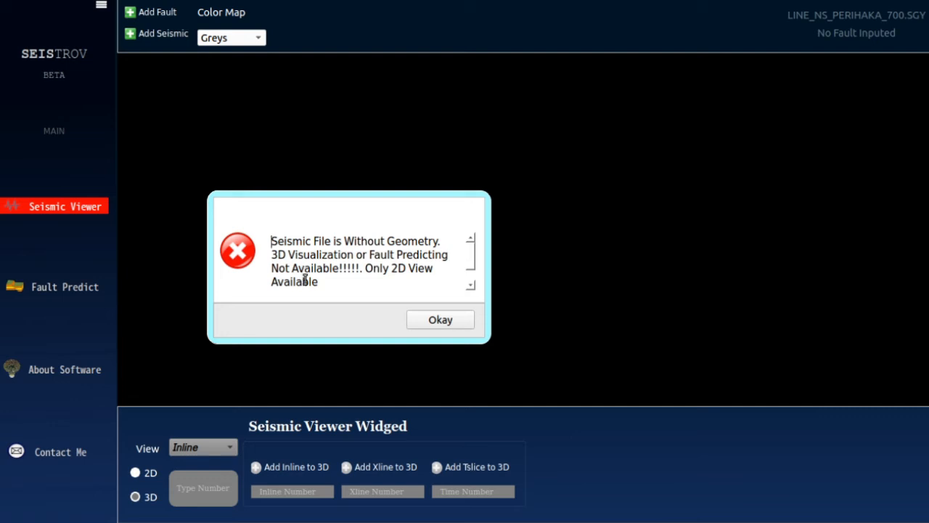
pyautogui.click(421, 320)
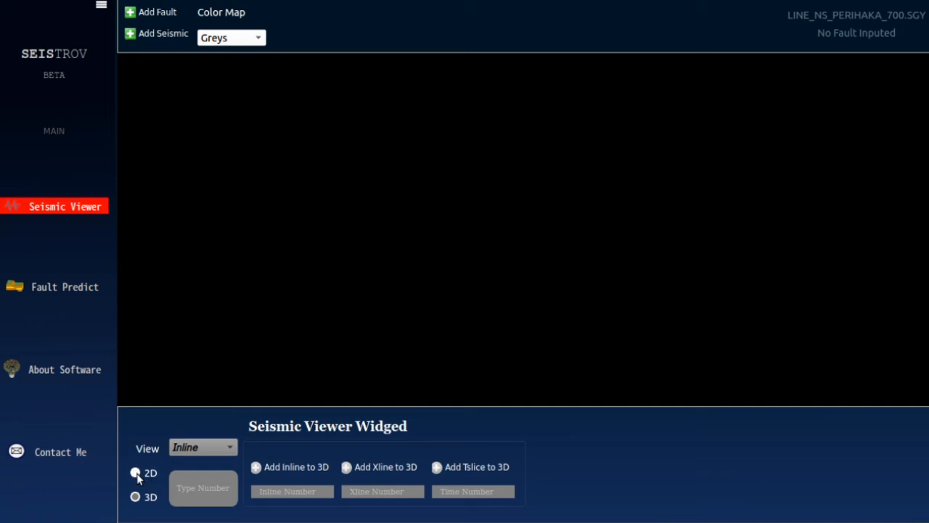
# - Display the loaded line in 2D view with inline number 12, and with crossline number 1212
pyautogui.click(136, 473)
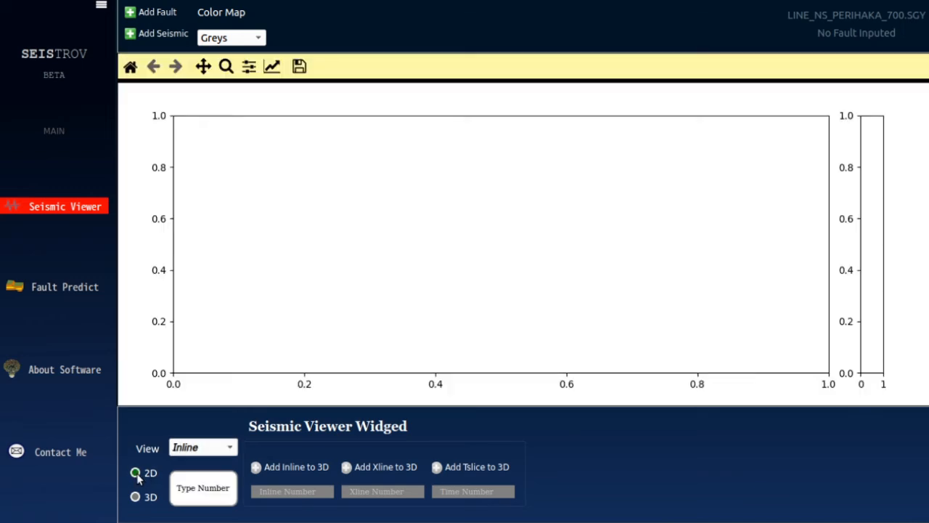
pyautogui.click(228, 495)
pyautogui.write('12')
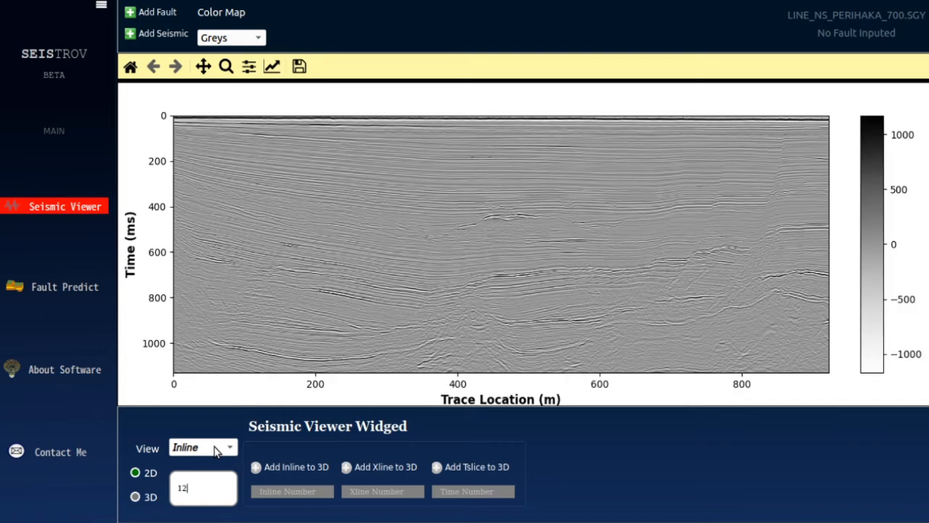
pyautogui.click(217, 447)
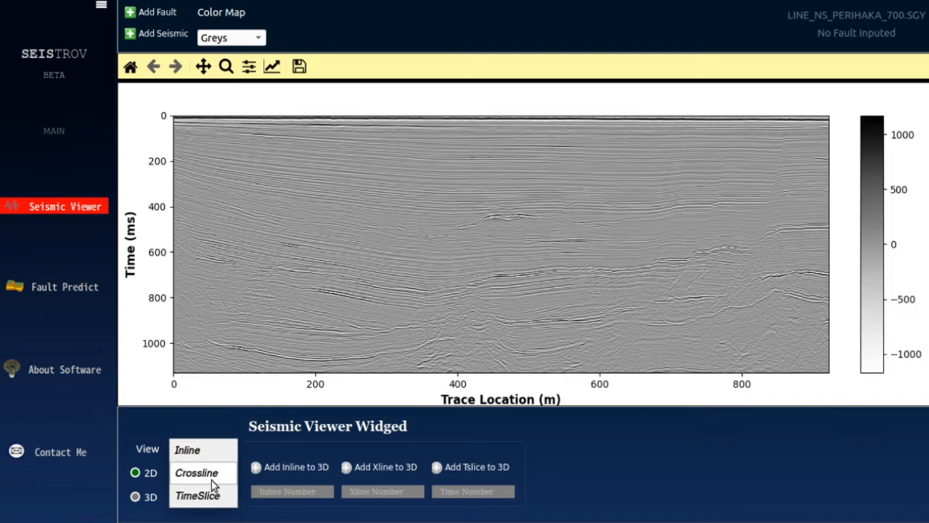
pyautogui.click(208, 479)
pyautogui.click(191, 485)
pyautogui.write('1212')
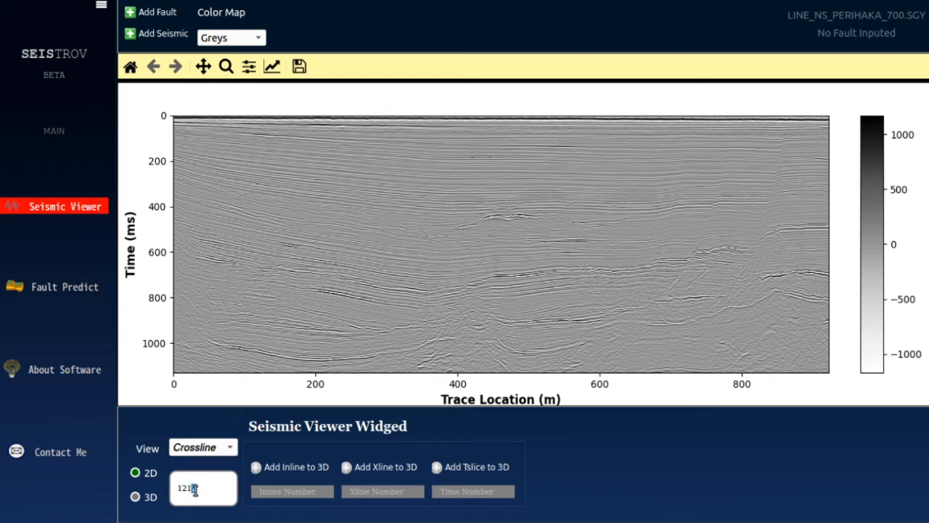
# - Apply the seismic color map to the 2D section, enlarge its central area, and restore the full extent
pyautogui.click(242, 37)
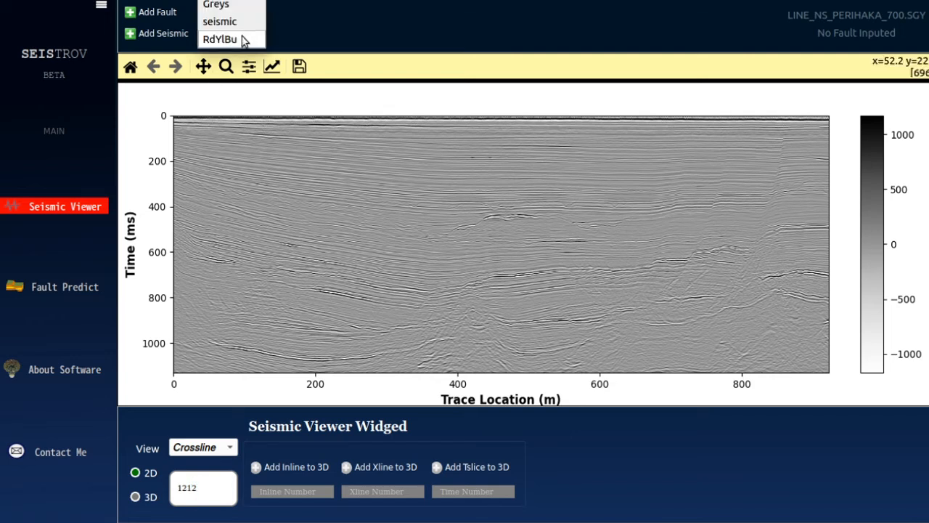
pyautogui.click(233, 23)
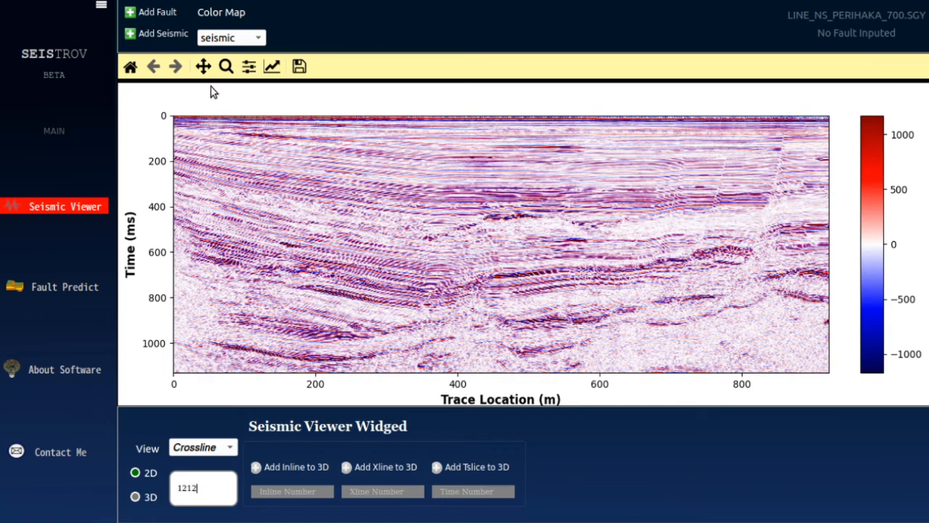
pyautogui.click(226, 66)
pyautogui.moveTo(318, 169); pyautogui.dragTo(598, 357)
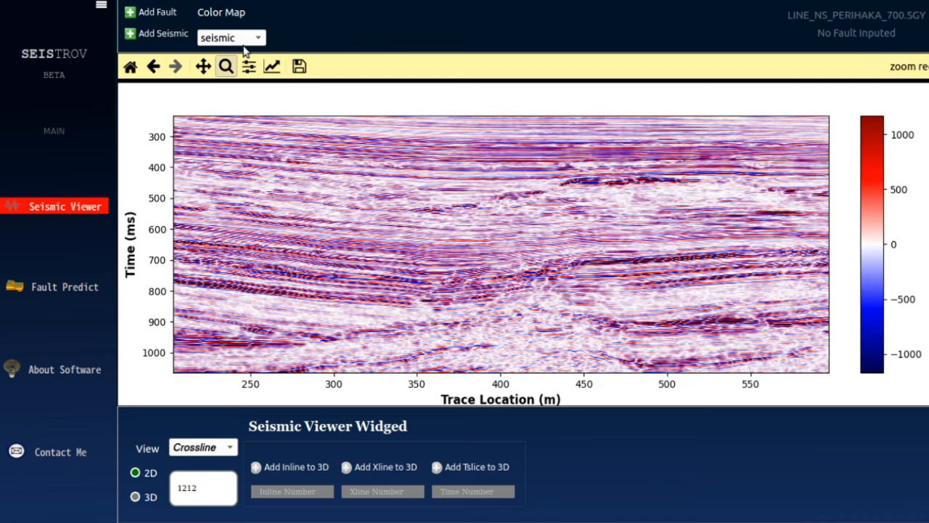
pyautogui.click(130, 68)
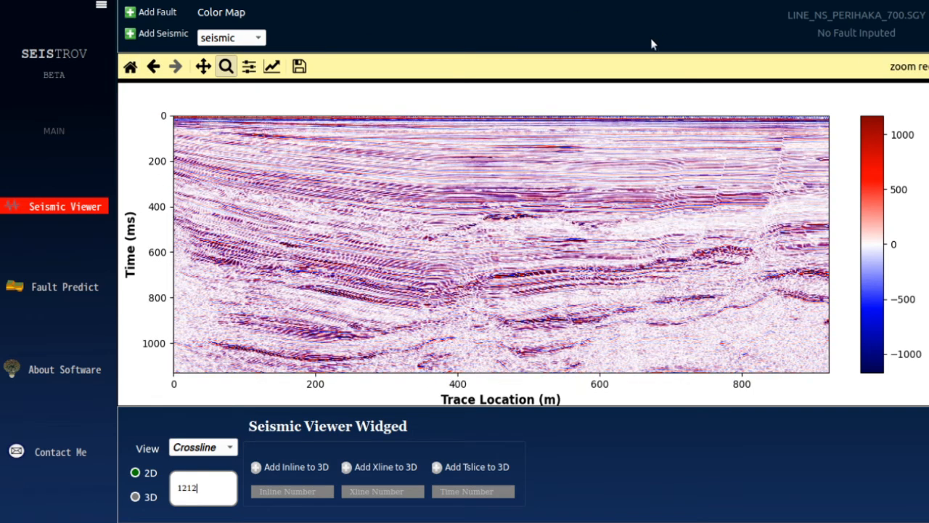
# - Load the Numpy file Equinor.npy from the Fault folder as the new seismic data
pyautogui.click(166, 35)
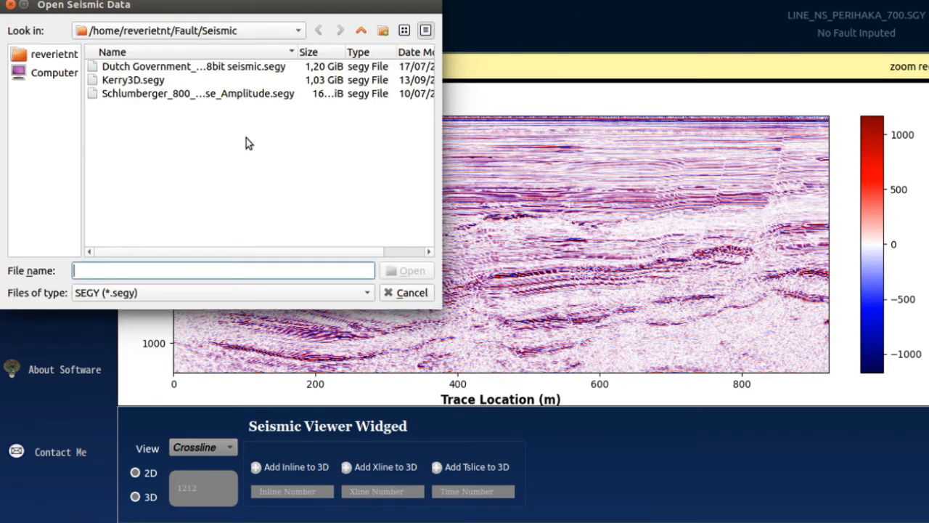
pyautogui.click(166, 205)
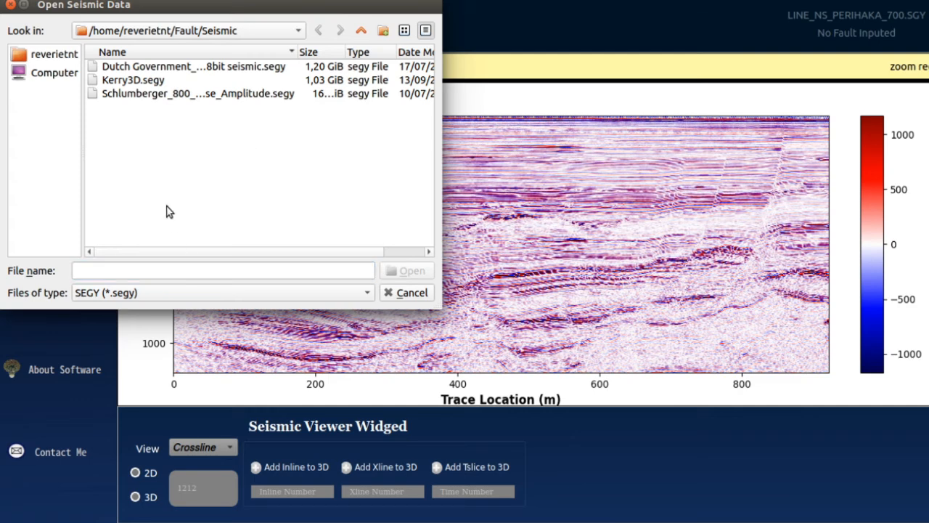
pyautogui.press('BackSpace')
pyautogui.click(156, 293)
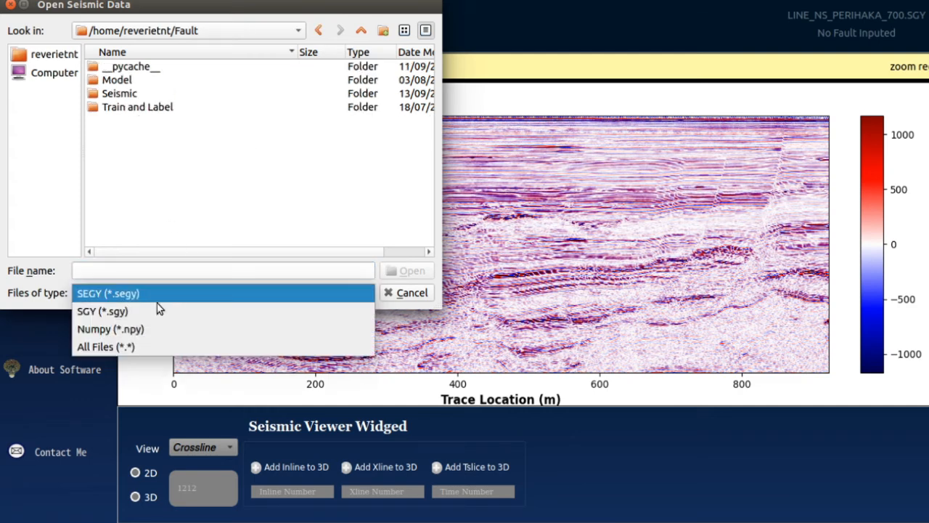
pyautogui.click(161, 328)
pyautogui.click(126, 124)
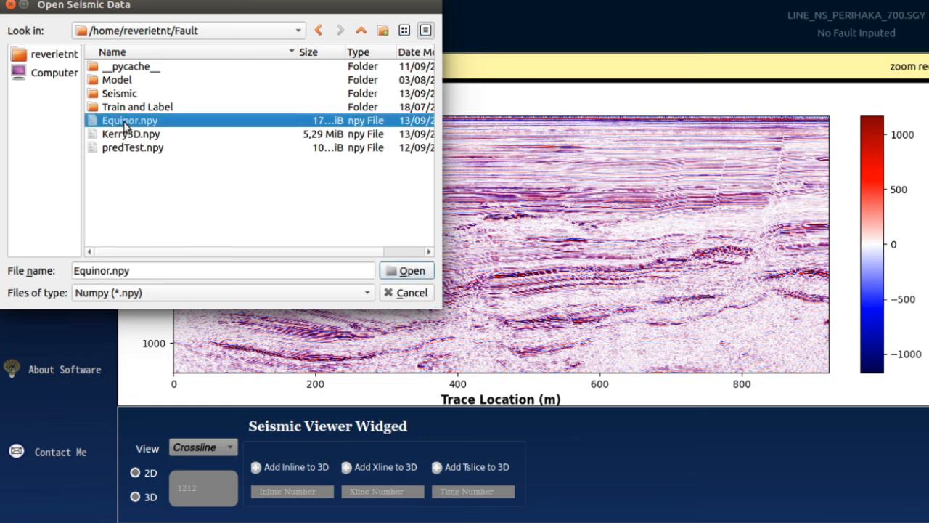
pyautogui.doubleClick(124, 127)
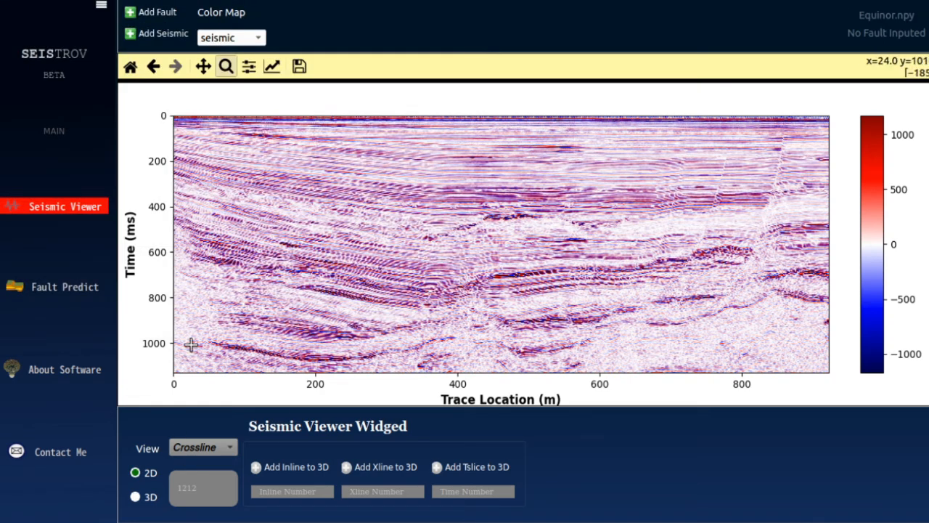
# - Display crossline 12 of the Equinor data in the 2D view
pyautogui.click(136, 497)
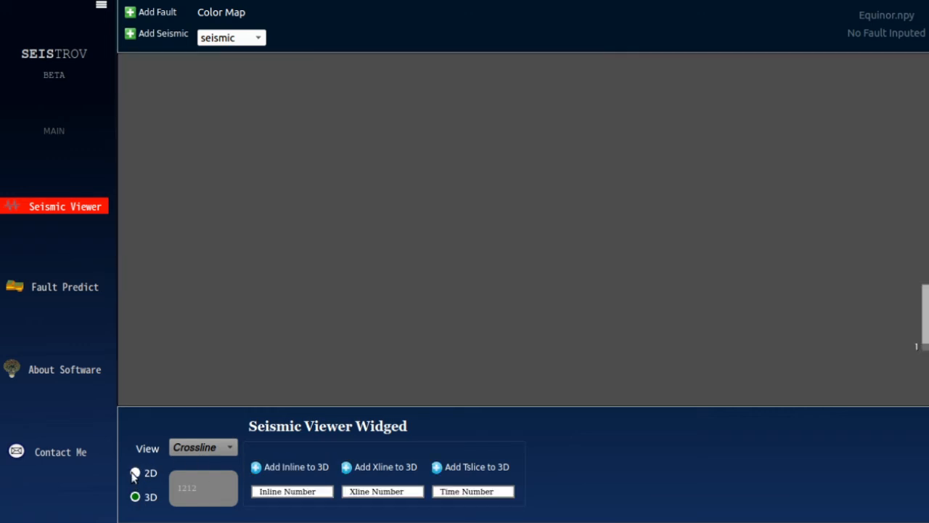
pyautogui.click(137, 472)
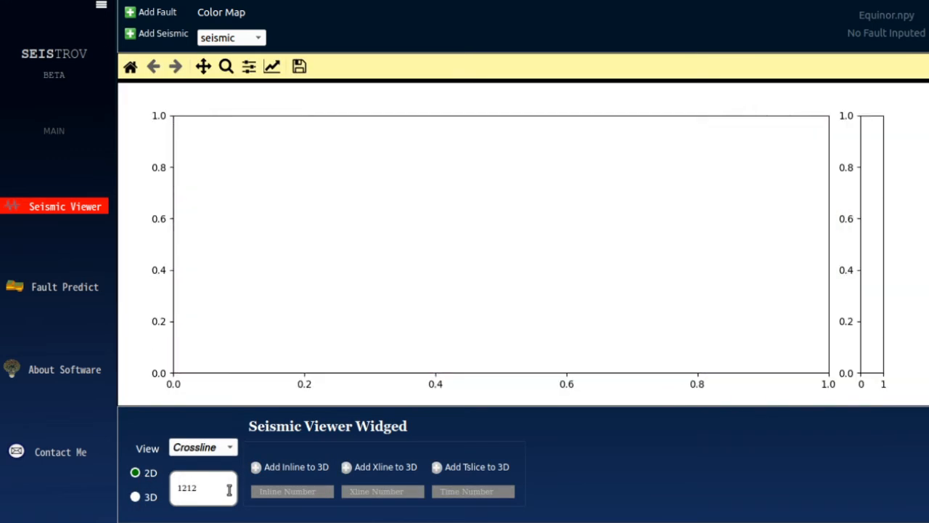
pyautogui.moveTo(227, 490); pyautogui.dragTo(125, 479)
pyautogui.write('12')
pyautogui.press('Return')
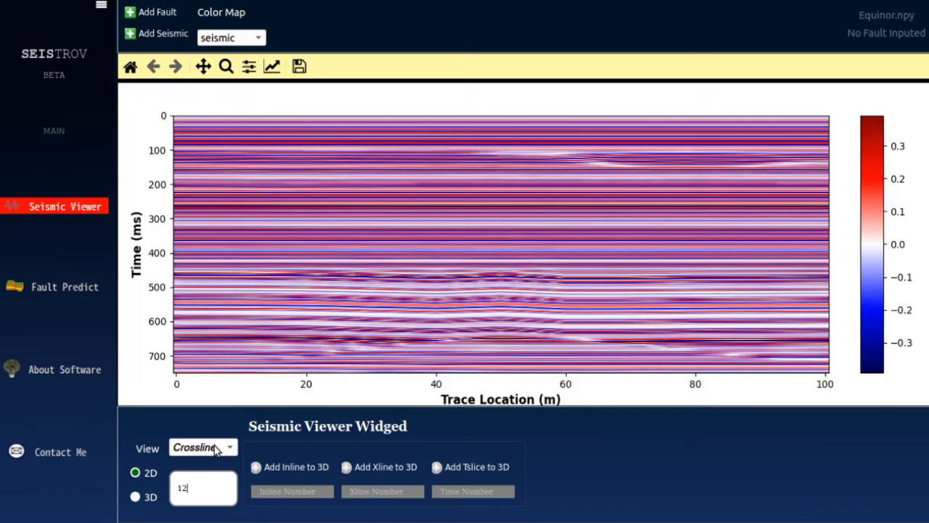
pyautogui.scroll(-1, 231, 38)
# - Set the color map to Greys and display inline 12 of the Equinor data in 2D
pyautogui.click(239, 37)
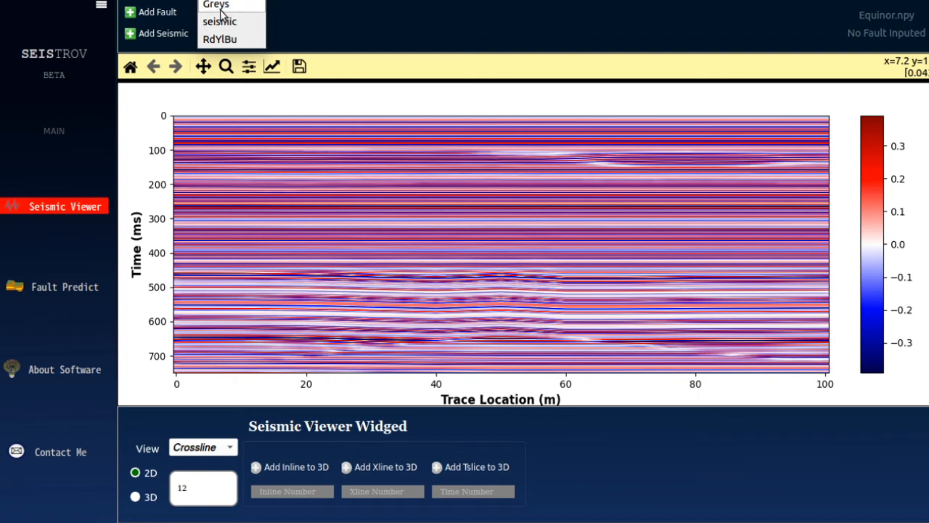
pyautogui.click(218, 8)
pyautogui.click(204, 446)
pyautogui.click(196, 406)
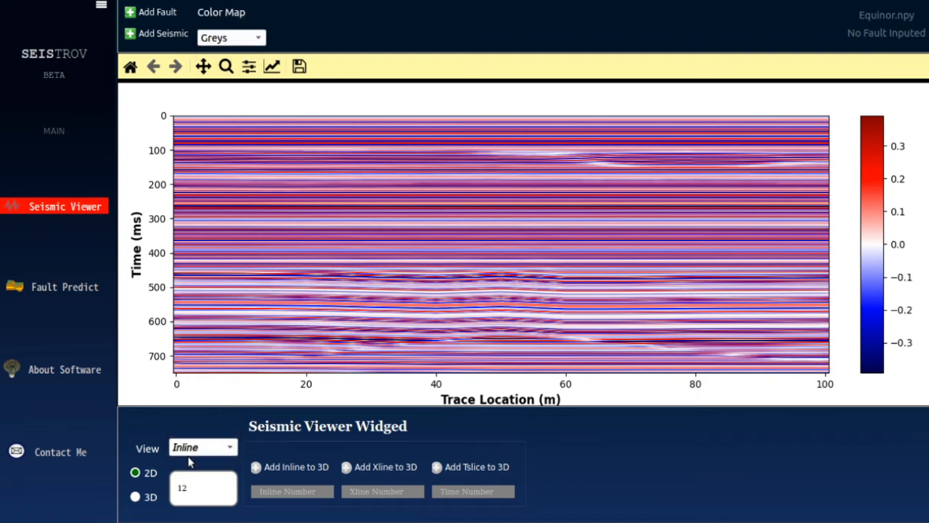
pyautogui.click(196, 496)
pyautogui.press('Return')
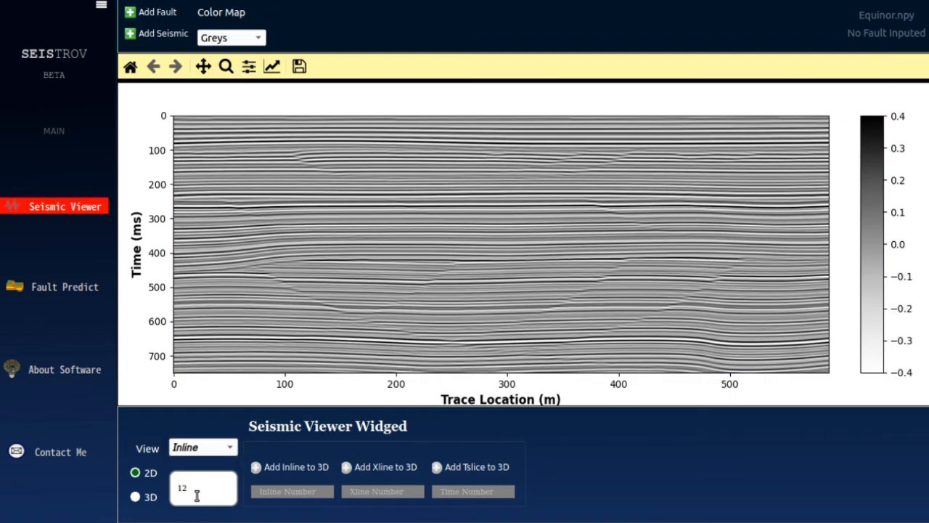
# - Switch the Equinor data to the 3D view and add inline 12
pyautogui.click(136, 497)
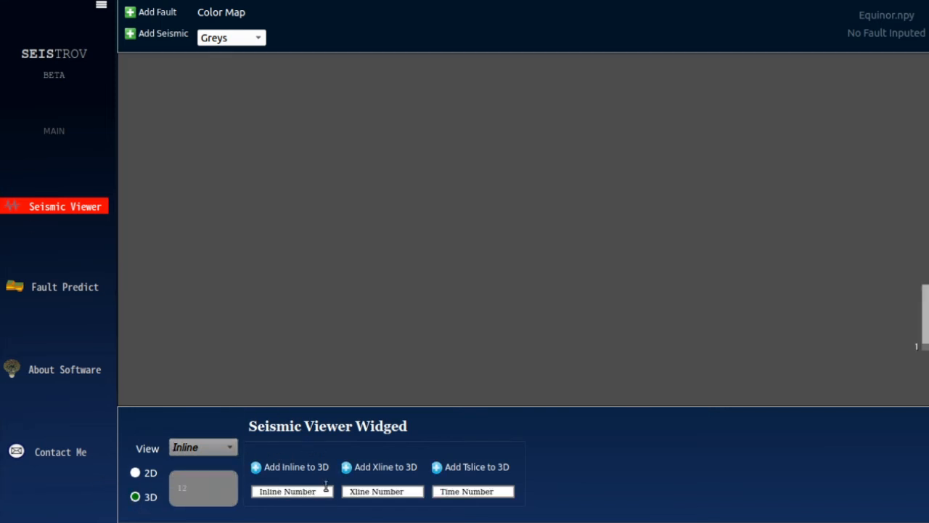
pyautogui.moveTo(325, 488); pyautogui.dragTo(267, 491)
pyautogui.write('12')
pyautogui.press('BackSpace')
pyautogui.press('BackSpace')
pyautogui.press('BackSpace')
pyautogui.press('BackSpace')
pyautogui.write('12')
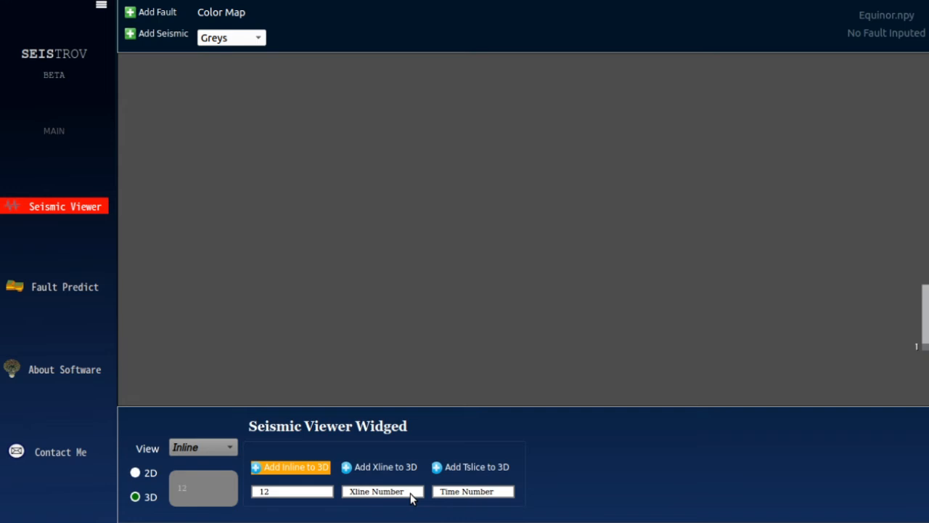
# - Add crossline 7 and time slice 9 of the Equinor data to the 3D view
pyautogui.moveTo(410, 496); pyautogui.dragTo(299, 491)
pyautogui.write('7')
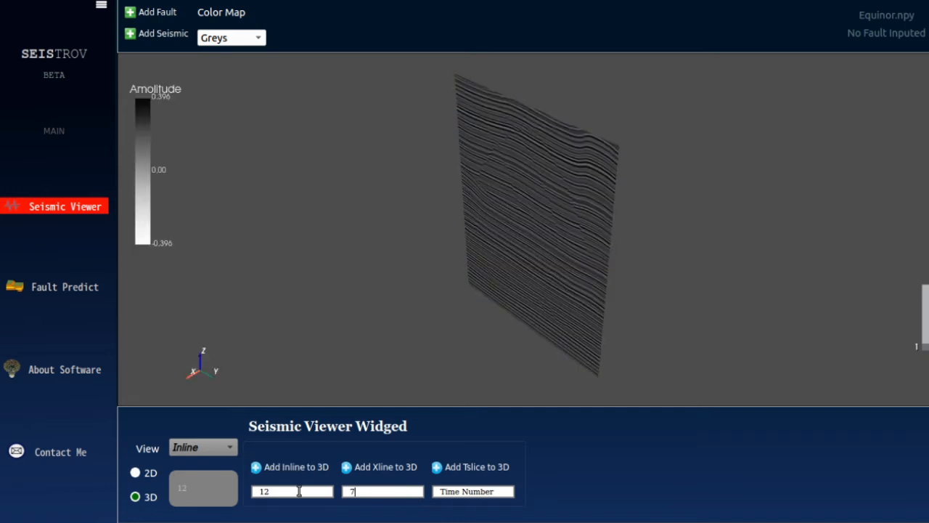
pyautogui.click(367, 471)
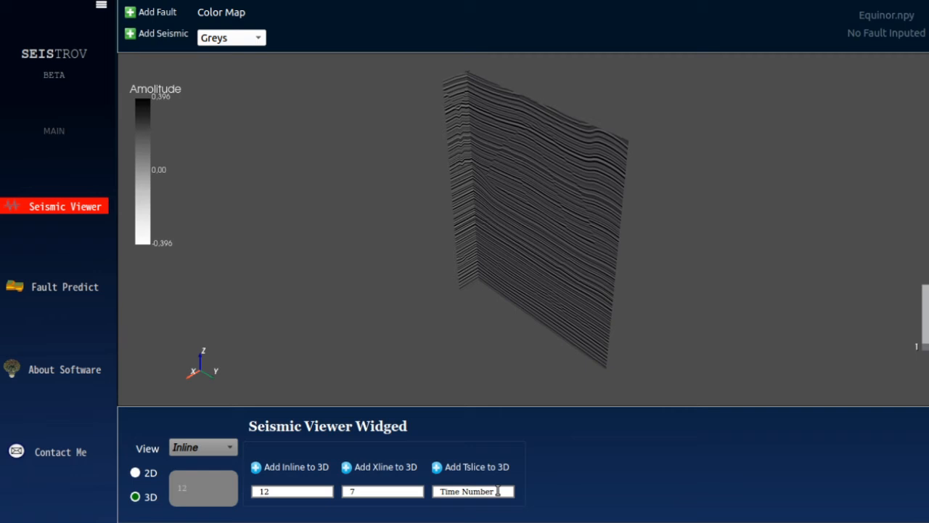
pyautogui.moveTo(498, 491); pyautogui.dragTo(367, 489)
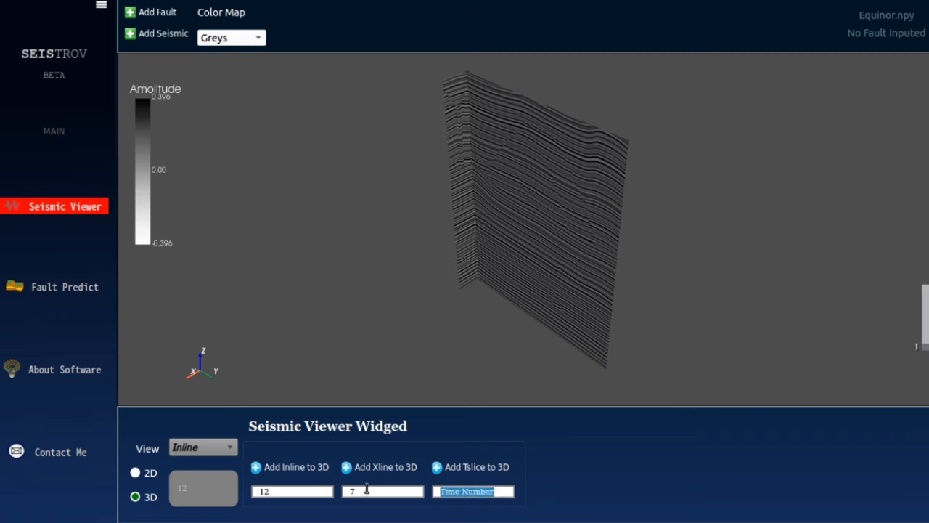
pyautogui.write('9')
pyautogui.click(482, 469)
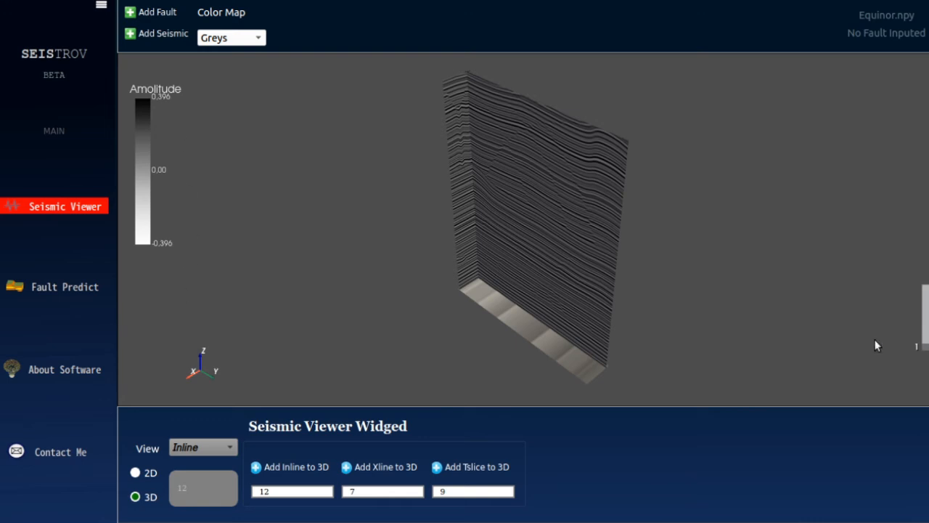
# - Widen the Equinor slices in the 3D view by setting the scale factor to 4.04
pyautogui.moveTo(612, 320); pyautogui.dragTo(823, 332)
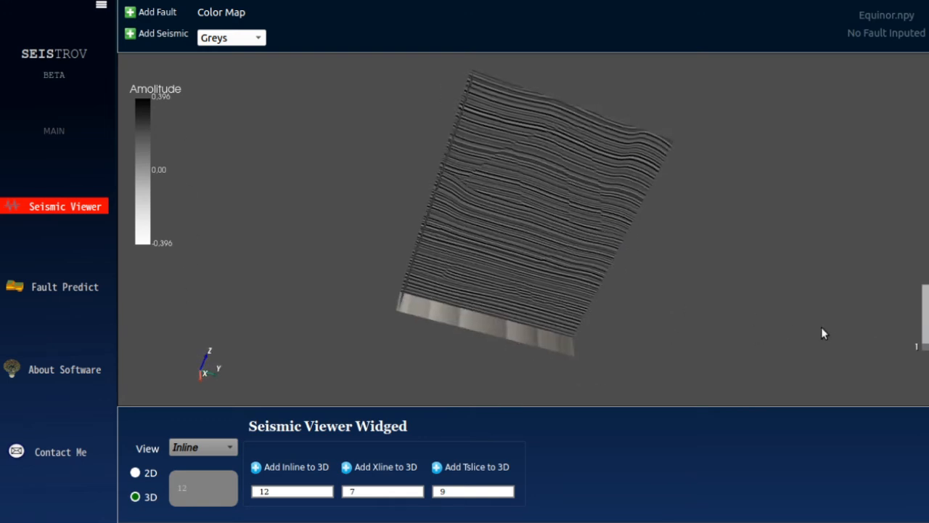
pyautogui.moveTo(668, 259); pyautogui.dragTo(819, 274)
pyautogui.moveTo(711, 209); pyautogui.dragTo(474, 225)
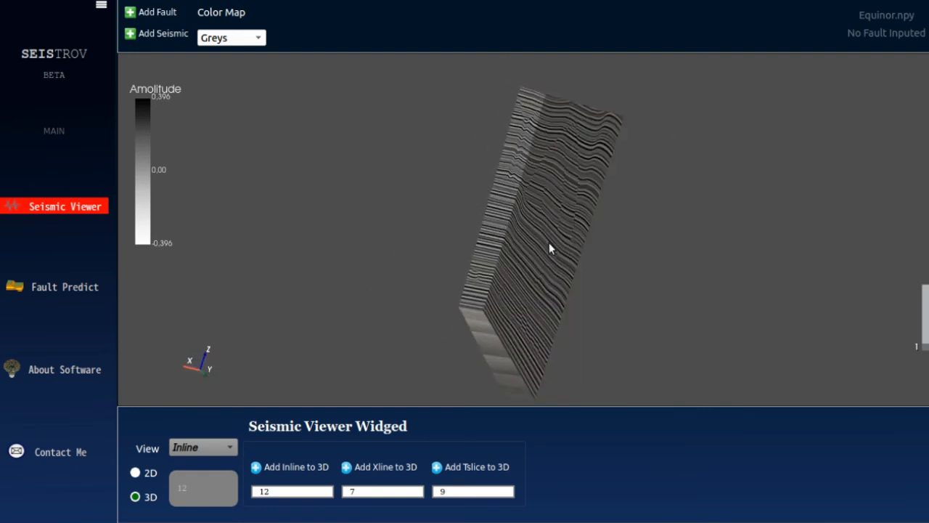
pyautogui.moveTo(549, 244); pyautogui.dragTo(512, 245)
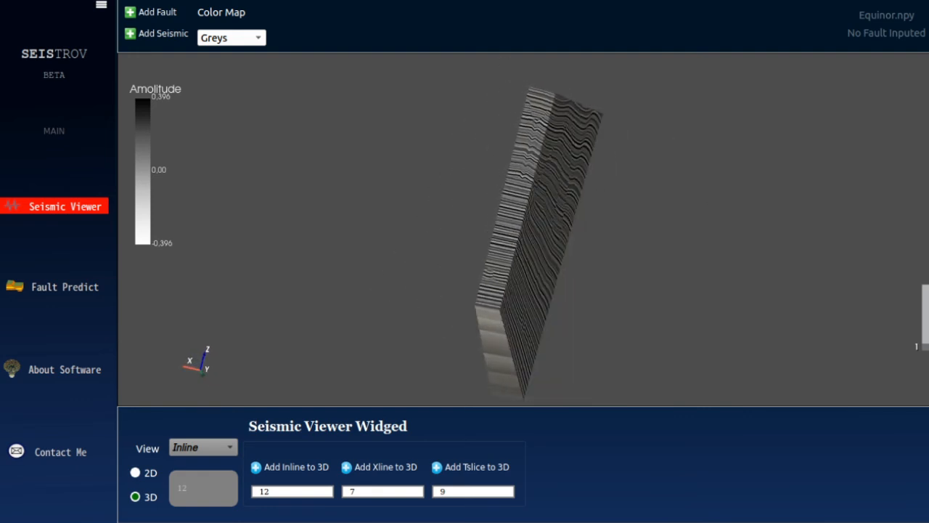
pyautogui.moveTo(926, 349); pyautogui.dragTo(926, 330)
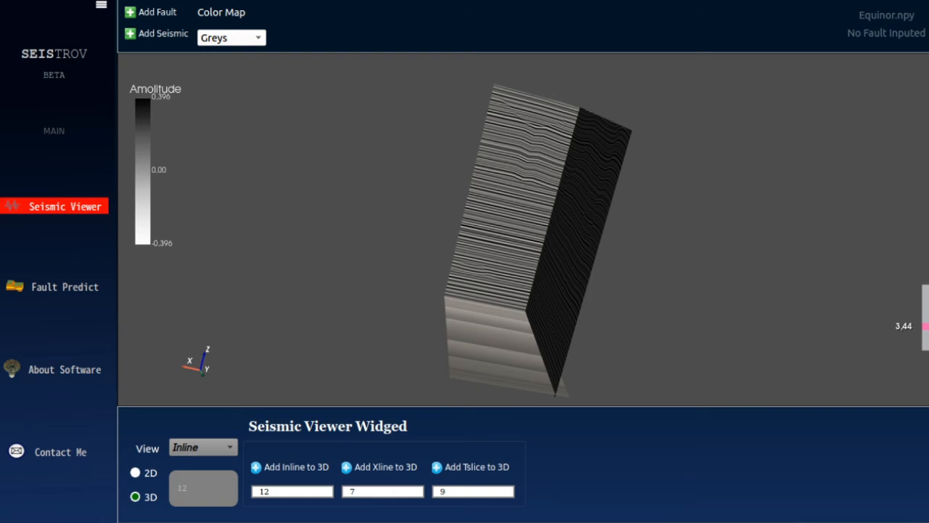
pyautogui.moveTo(926, 326); pyautogui.dragTo(926, 321)
pyautogui.moveTo(632, 222); pyautogui.dragTo(493, 239)
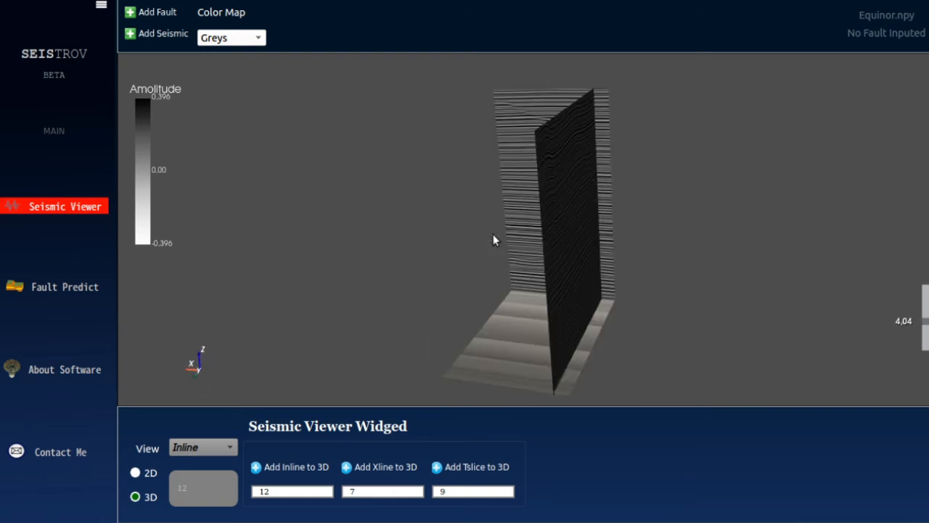
# - Close the finished prediction process on the Fault Predict page and set the fault probability to 0.71
pyautogui.click(99, 288)
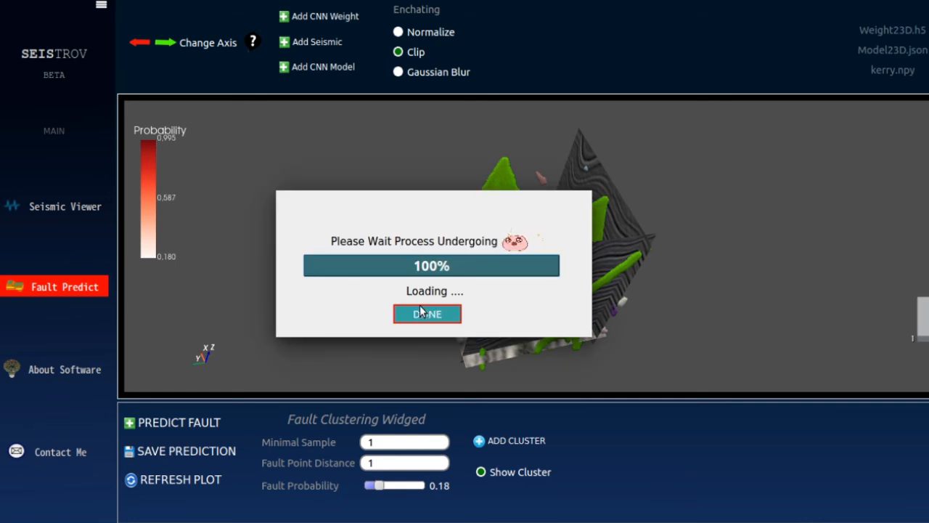
pyautogui.click(424, 314)
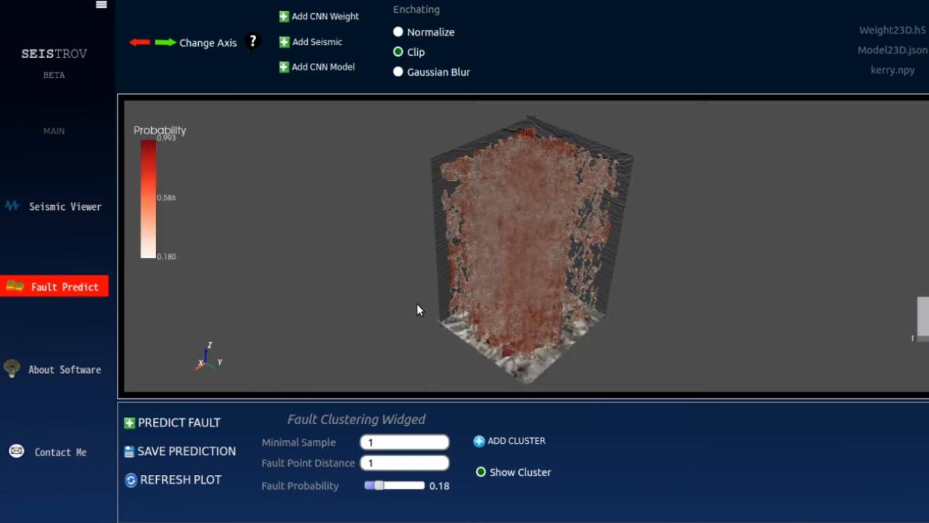
pyautogui.moveTo(417, 306); pyautogui.dragTo(690, 304)
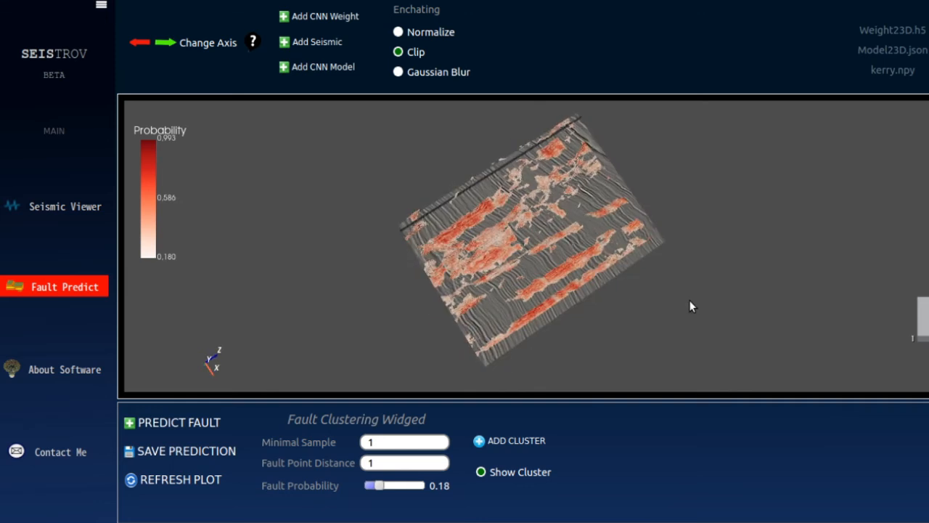
pyautogui.moveTo(379, 487); pyautogui.dragTo(403, 490)
pyautogui.moveTo(400, 487); pyautogui.dragTo(404, 488)
# - Examine the predicted faults on the kerry.npy volume up close and from several sides
pyautogui.moveTo(604, 252); pyautogui.dragTo(754, 228)
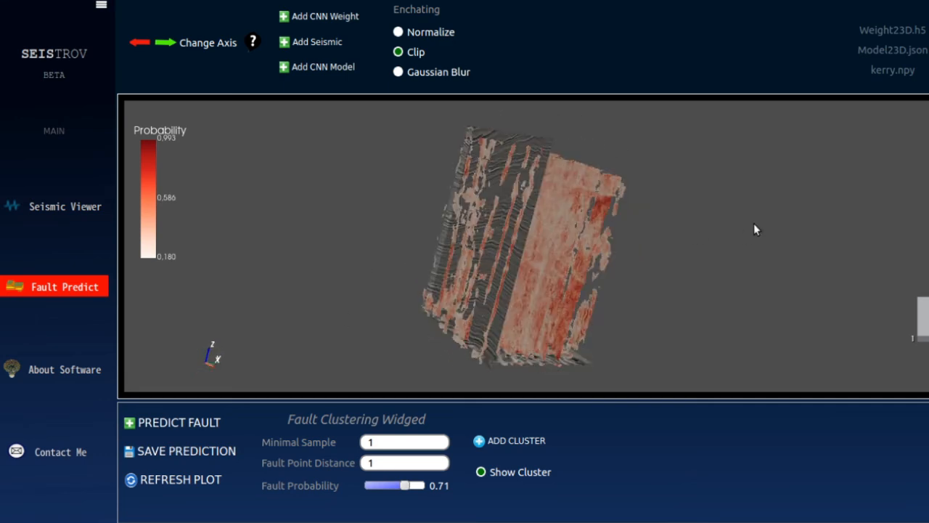
pyautogui.moveTo(521, 245); pyautogui.dragTo(632, 244)
pyautogui.moveTo(434, 249); pyautogui.dragTo(557, 275)
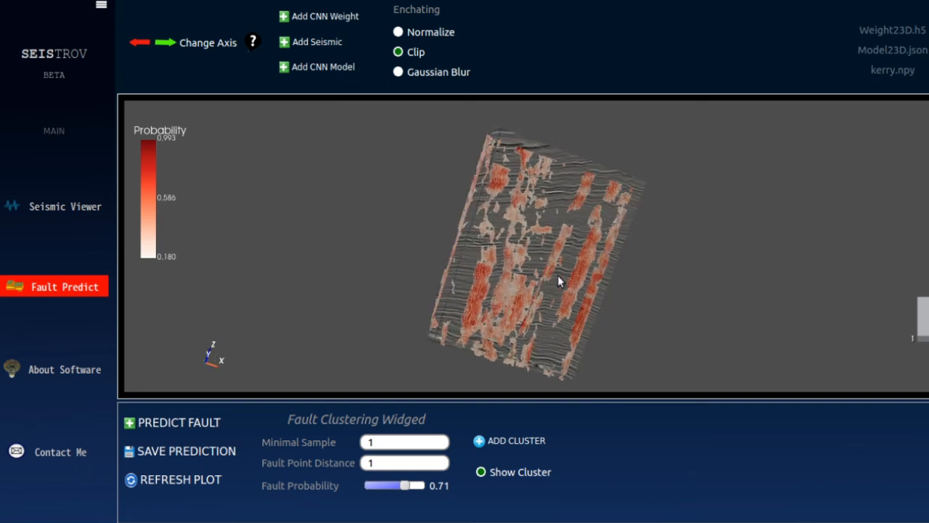
pyautogui.scroll(3, 557, 276)
pyautogui.scroll(-1, 557, 277)
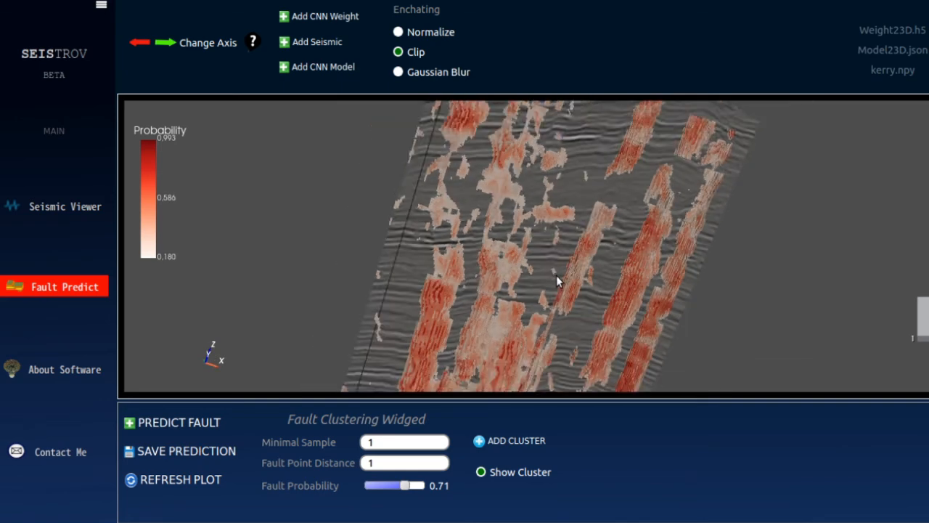
pyautogui.moveTo(558, 281); pyautogui.dragTo(558, 218)
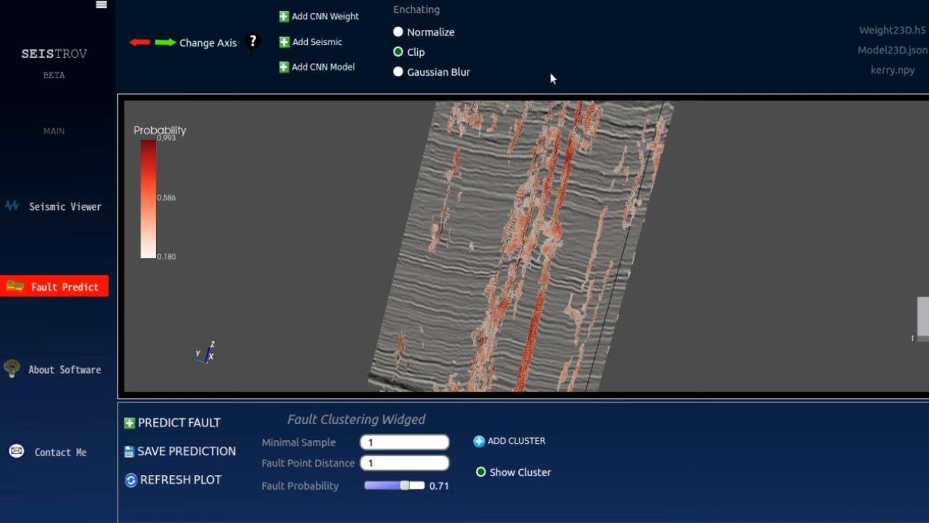
pyautogui.moveTo(455, 226); pyautogui.dragTo(269, 317)
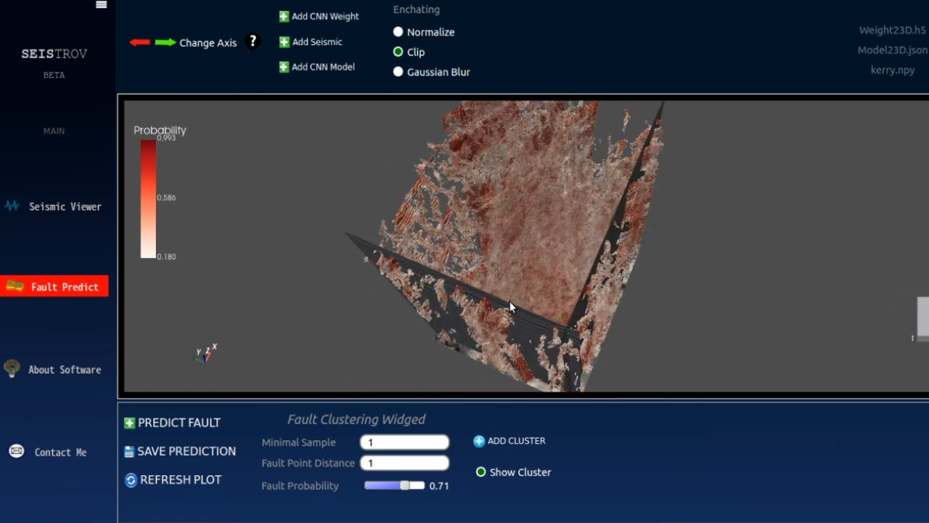
pyautogui.moveTo(510, 300); pyautogui.dragTo(363, 240)
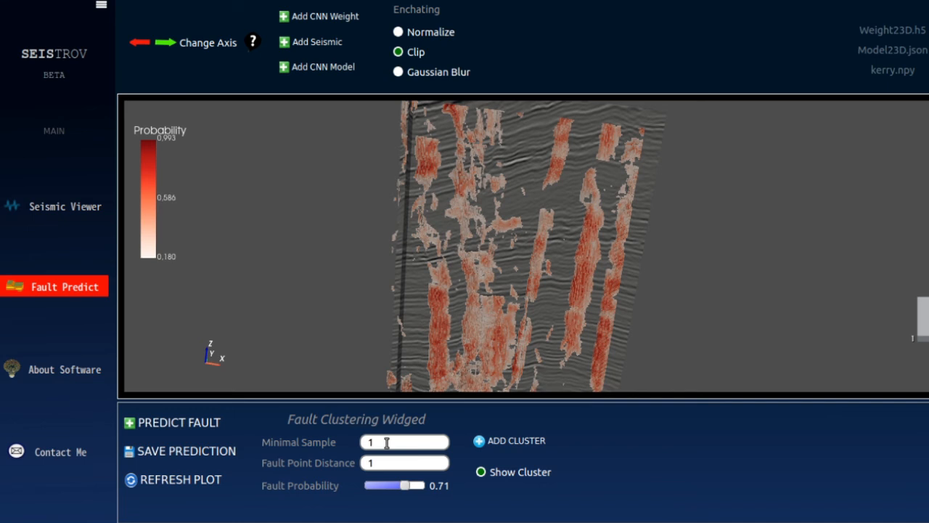
# - Set the fault clustering's minimal sample to 6 and its fault point distance to 4
pyautogui.press('BackSpace')
pyautogui.write('6')
pyautogui.moveTo(383, 465); pyautogui.dragTo(337, 468)
pyautogui.moveTo(550, 227); pyautogui.dragTo(540, 275)
pyautogui.moveTo(383, 460); pyautogui.dragTo(361, 462)
pyautogui.write('5')
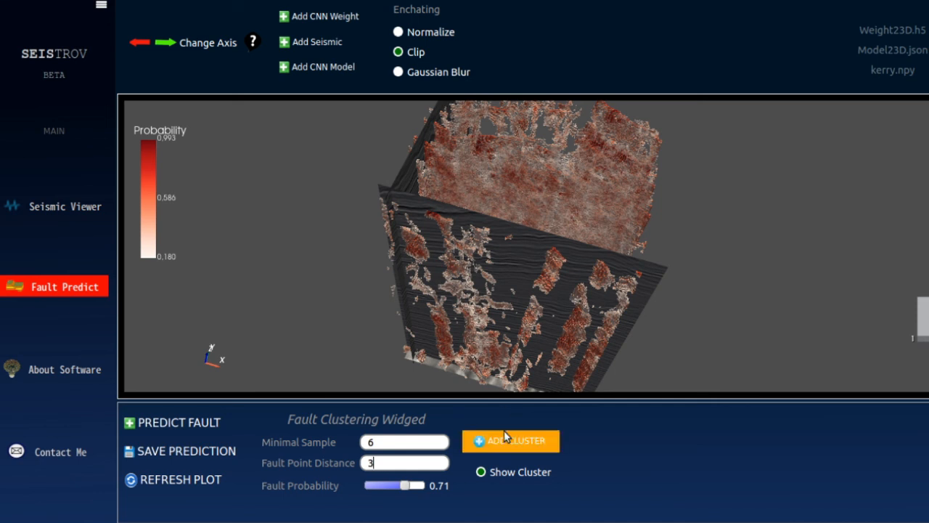
pyautogui.click(381, 465)
pyautogui.press('BackSpace')
pyautogui.write('4')
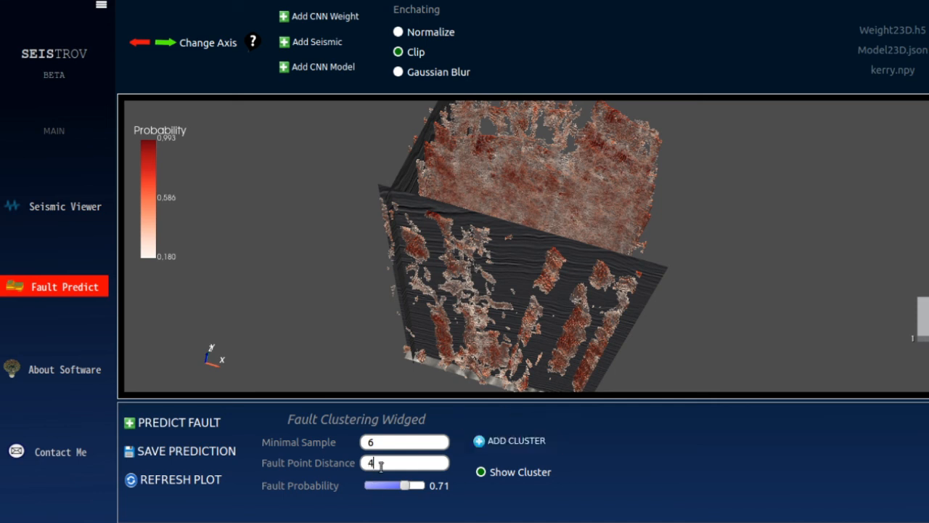
# - Run the fault clustering with these settings and display the resulting clusters in the 3D view
pyautogui.click(539, 444)
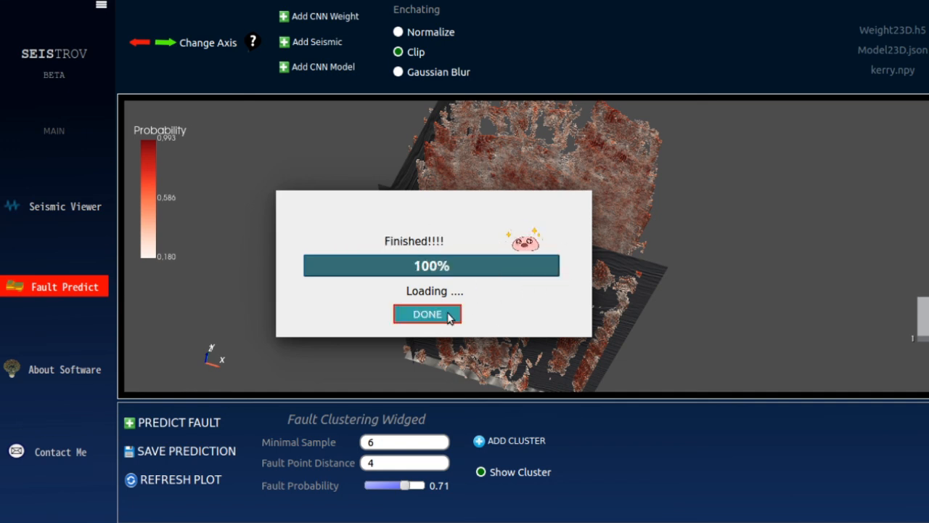
pyautogui.click(447, 315)
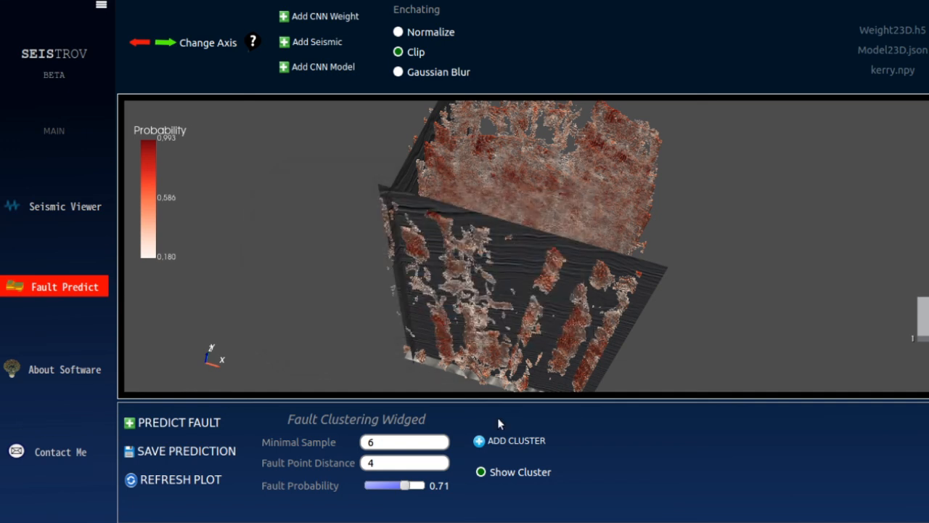
pyautogui.click(507, 474)
pyautogui.click(506, 473)
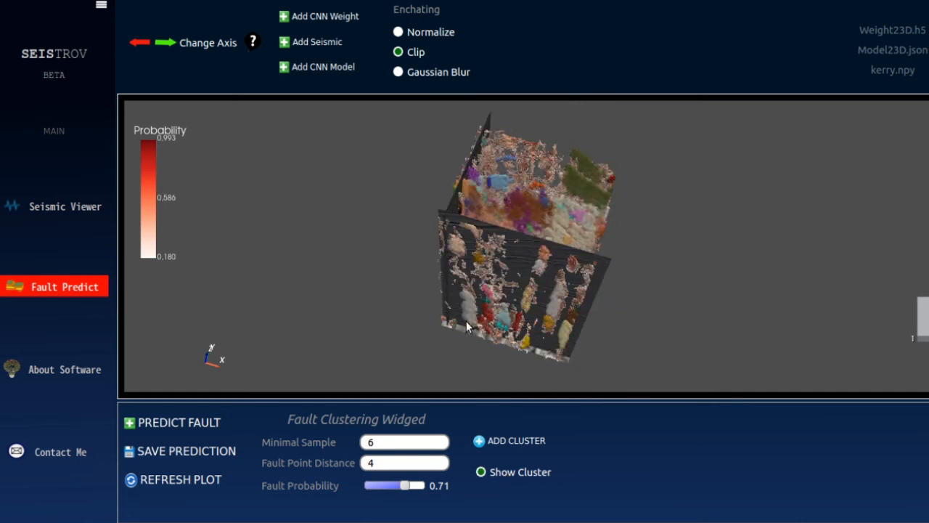
pyautogui.moveTo(463, 320); pyautogui.dragTo(738, 308)
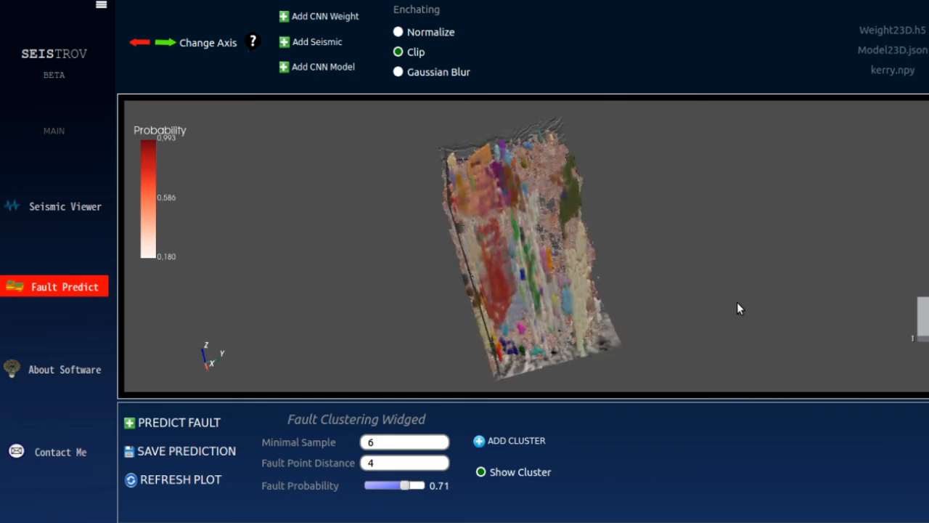
# - Recluster the faults with a fault point distance of 6 and show the new clusters in 3D
pyautogui.doubleClick(384, 462)
pyautogui.write('6')
pyautogui.moveTo(601, 287); pyautogui.dragTo(634, 293)
pyautogui.click(486, 440)
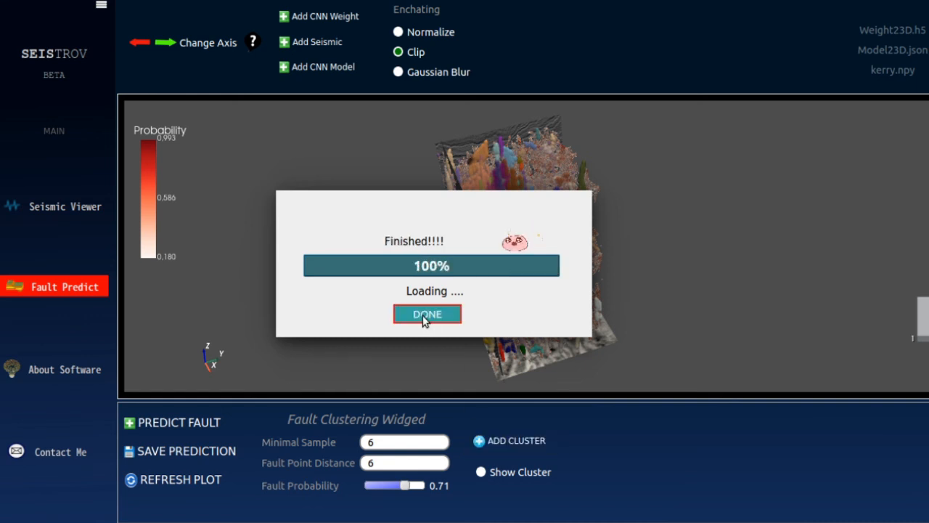
pyautogui.click(425, 318)
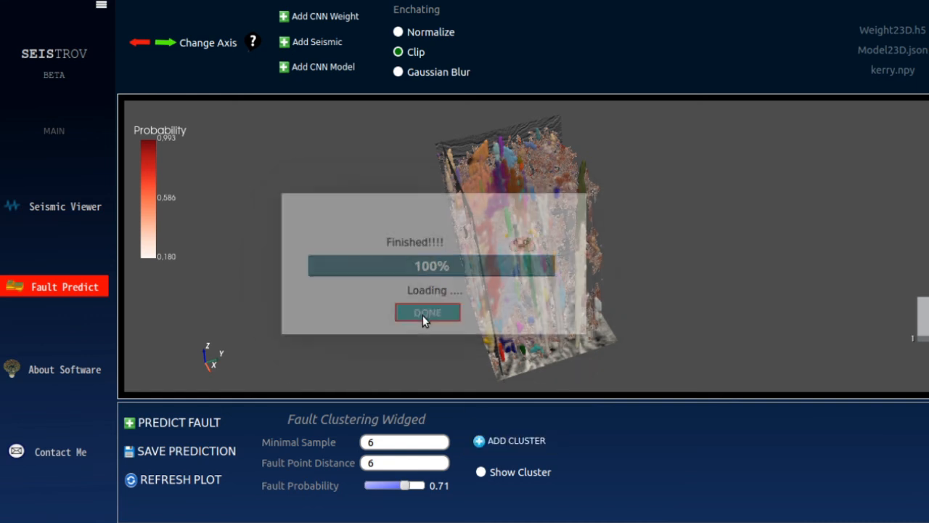
pyautogui.click(488, 474)
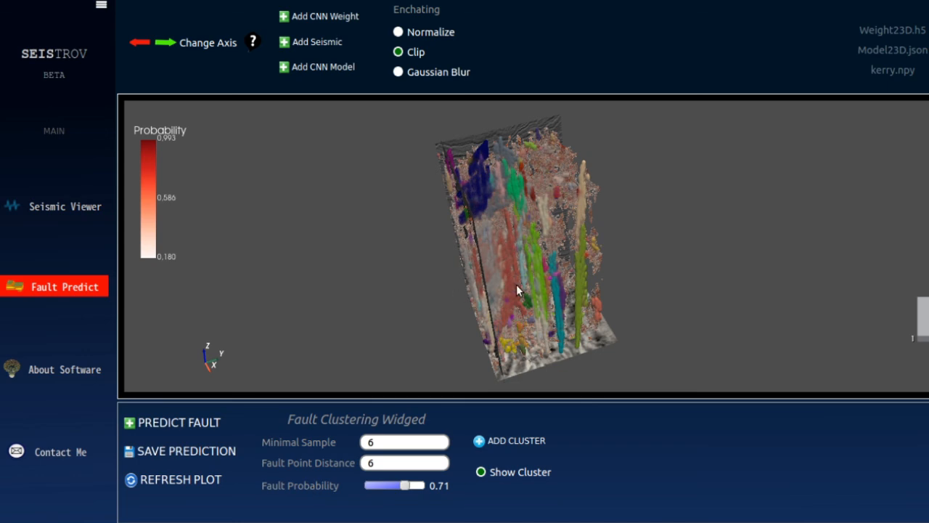
pyautogui.moveTo(516, 285); pyautogui.dragTo(789, 173)
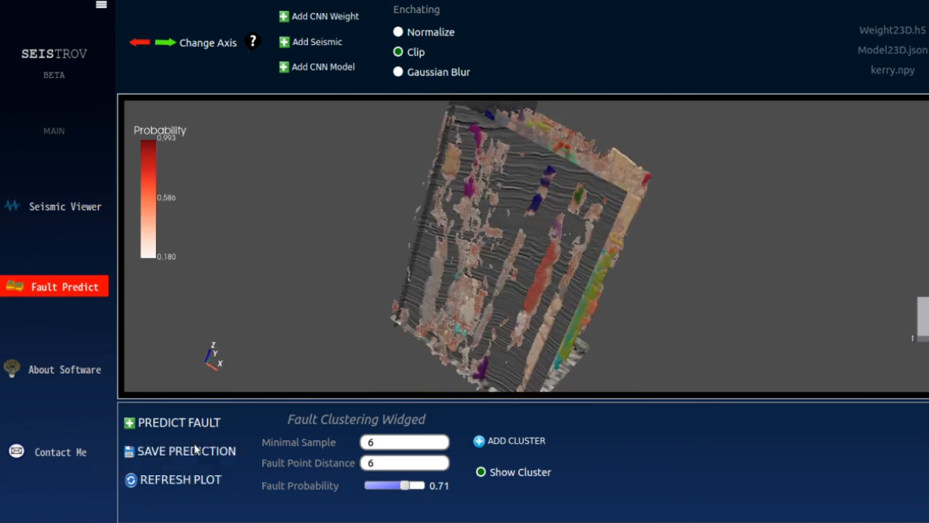
# - Return to the Seismic Viewer page showing the Equinor slices
pyautogui.click(56, 212)
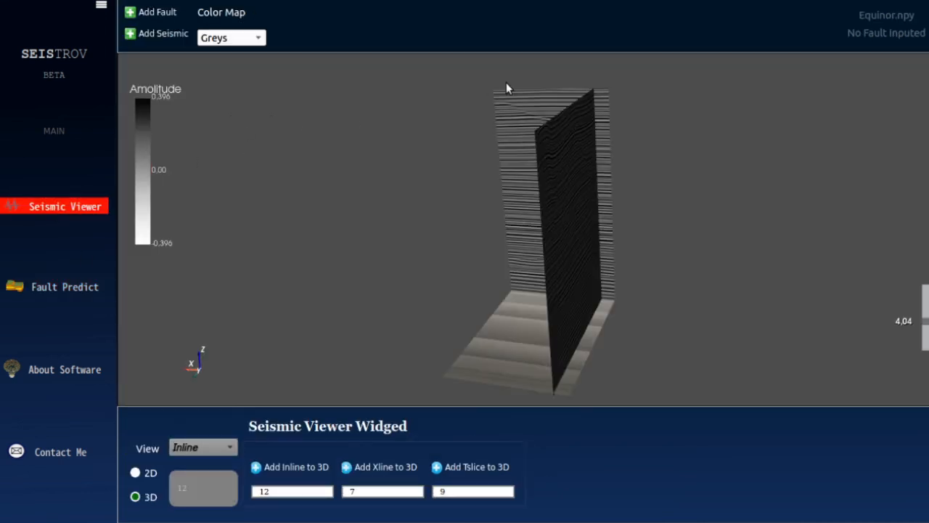